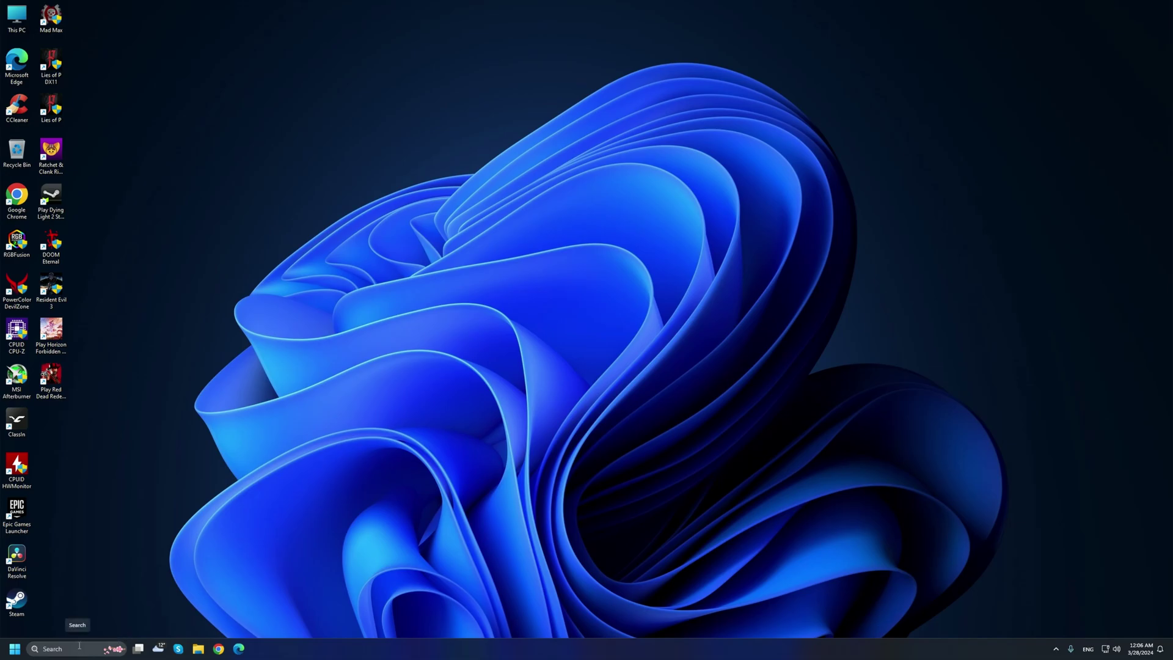
Step: Search Windows for services.msc and open the Services console
click(80, 646)
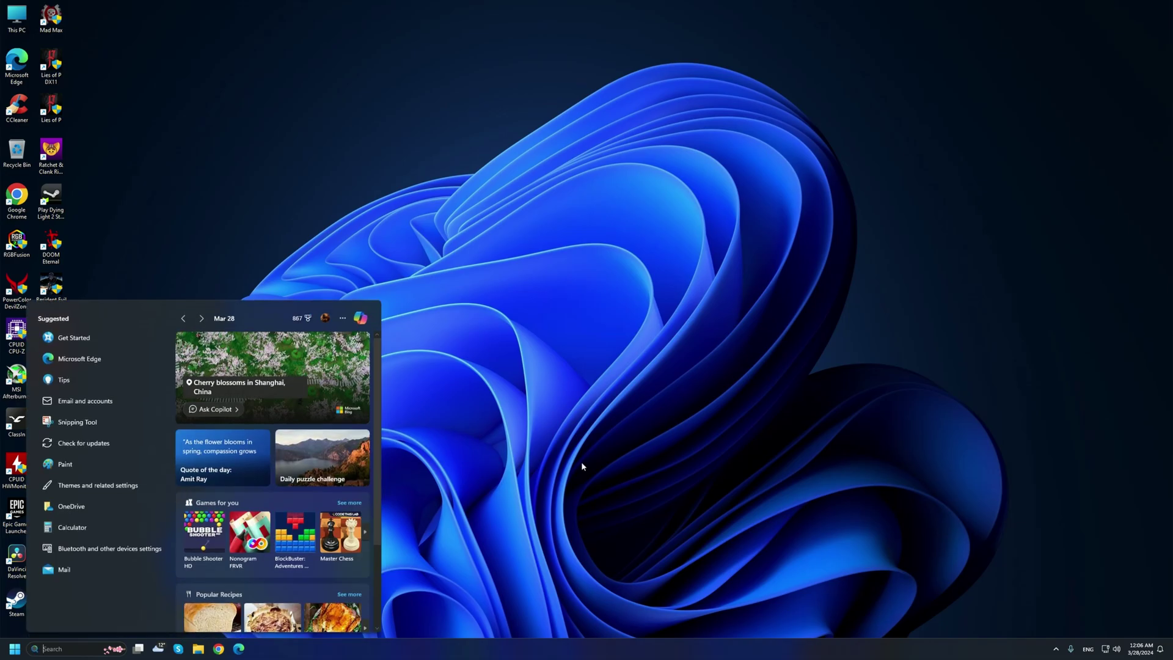
text(services)
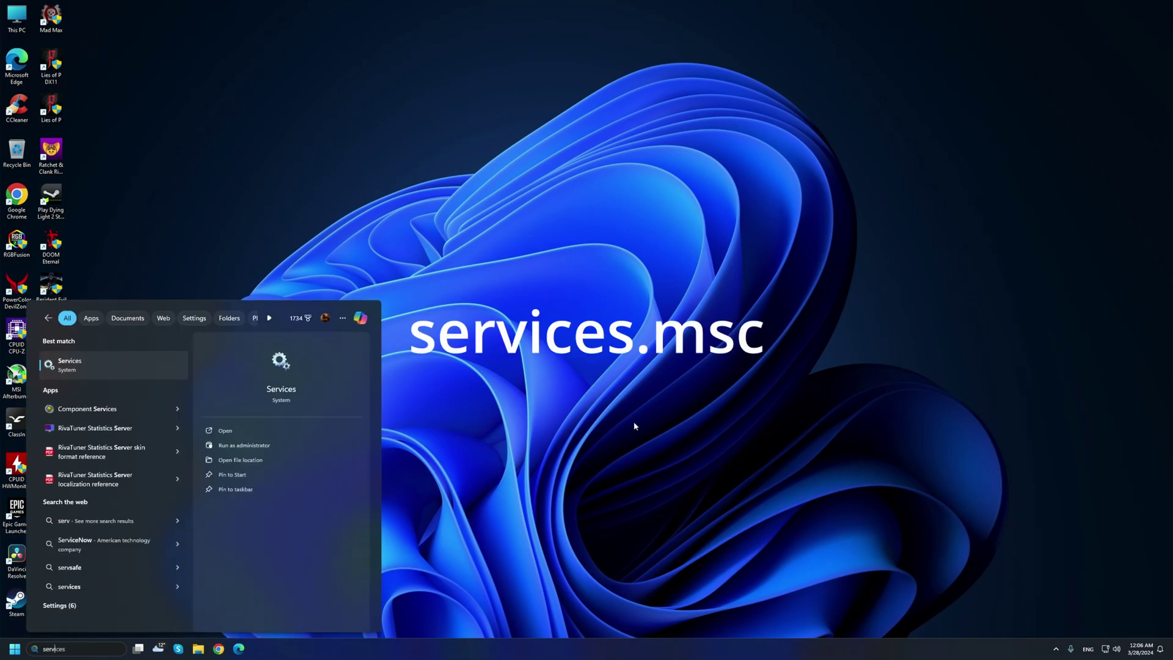
text(.)
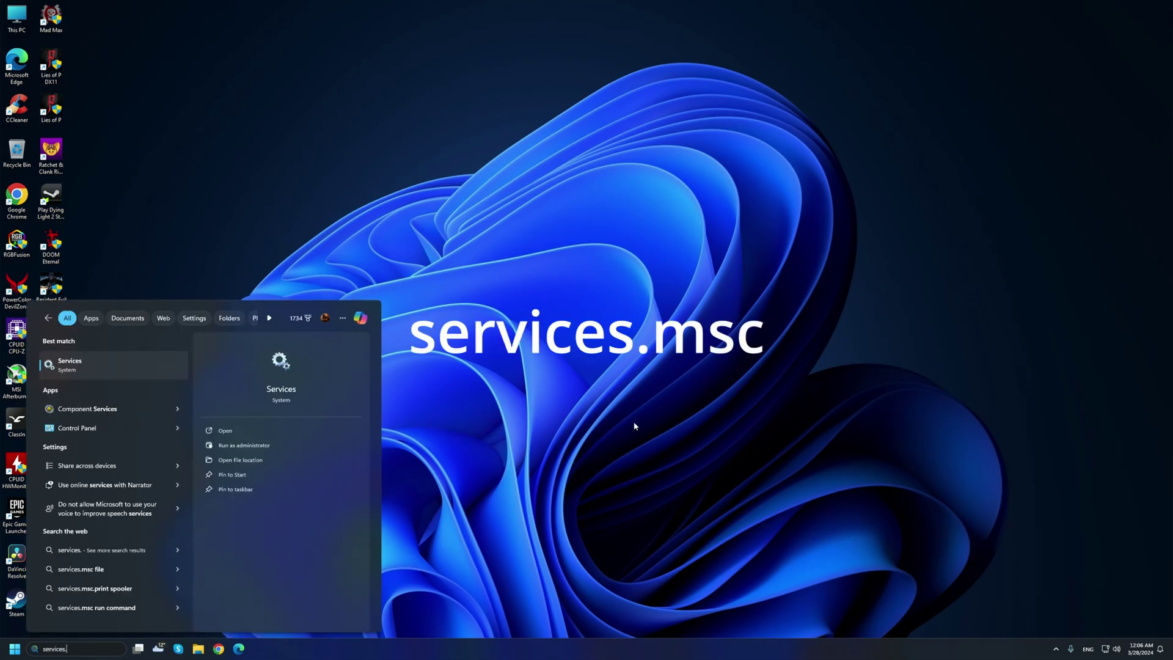
text(msc)
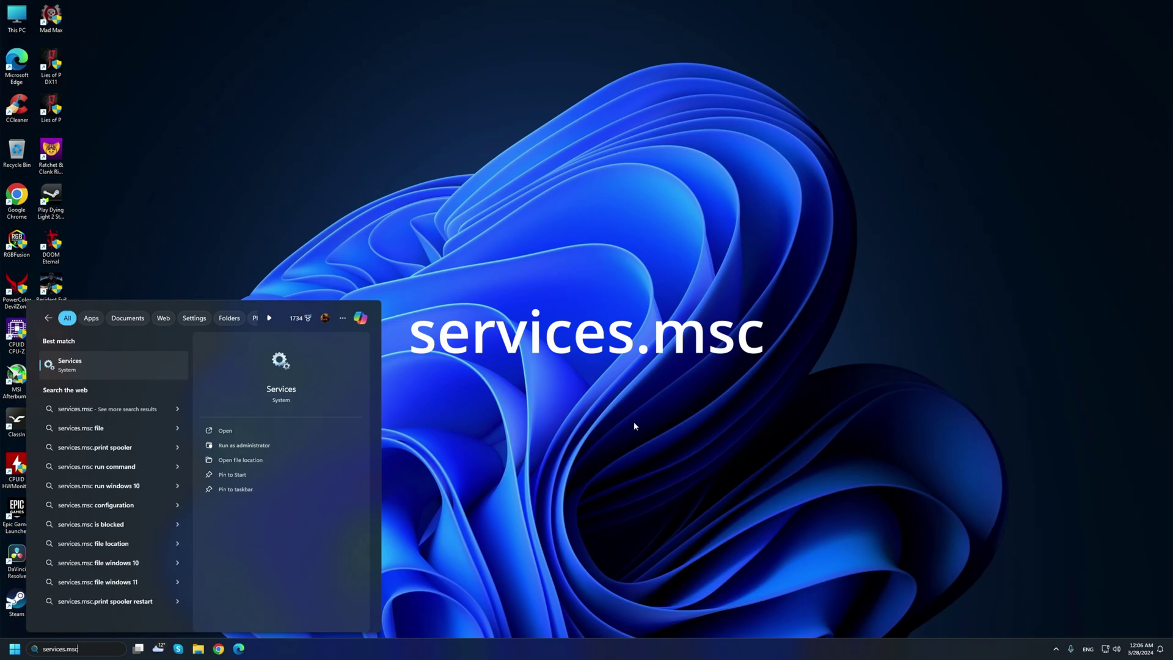
key(Return)
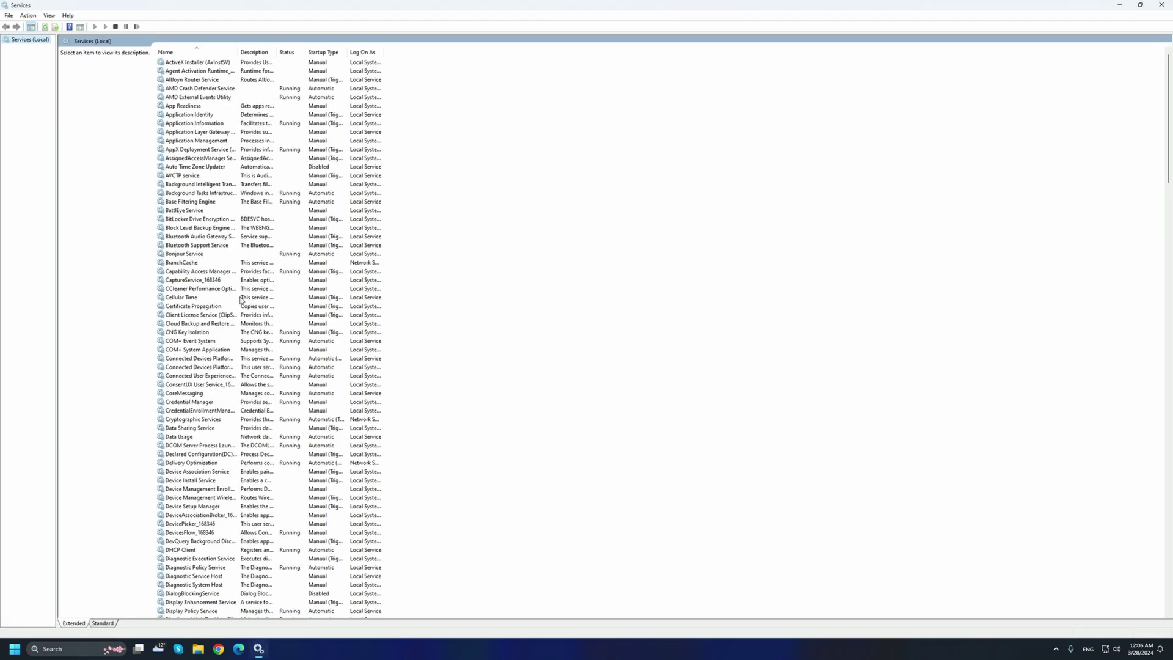
Step: Set the startup type of the Windows Search service to Automatic, apply the change and close its properties
click(235, 315)
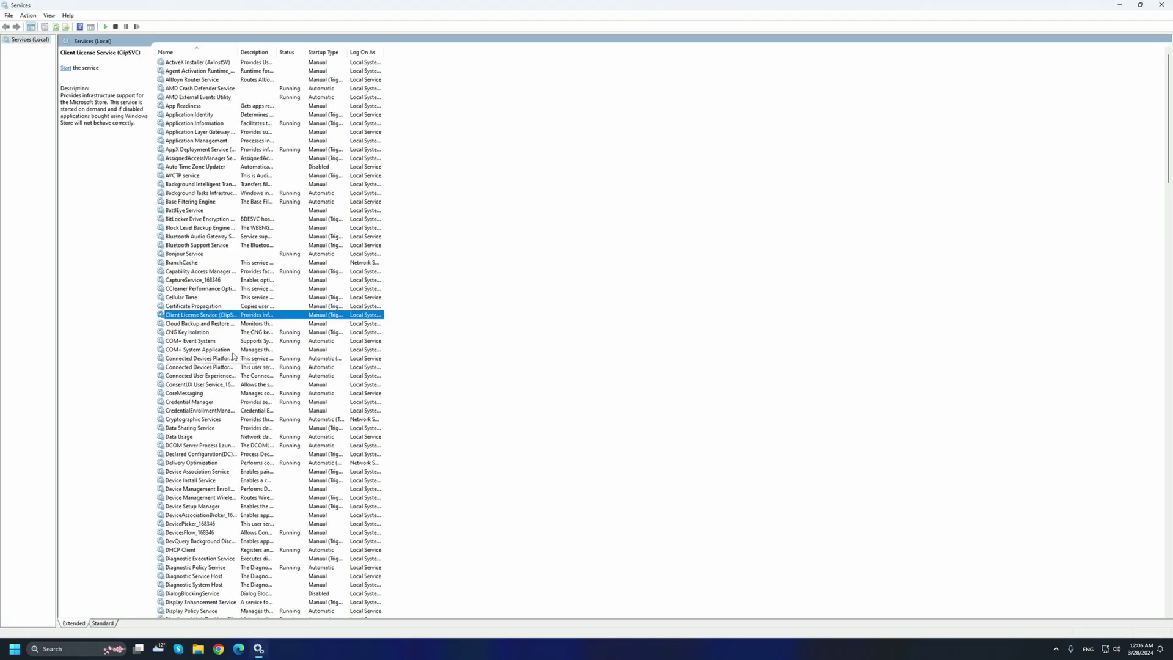
key(w)
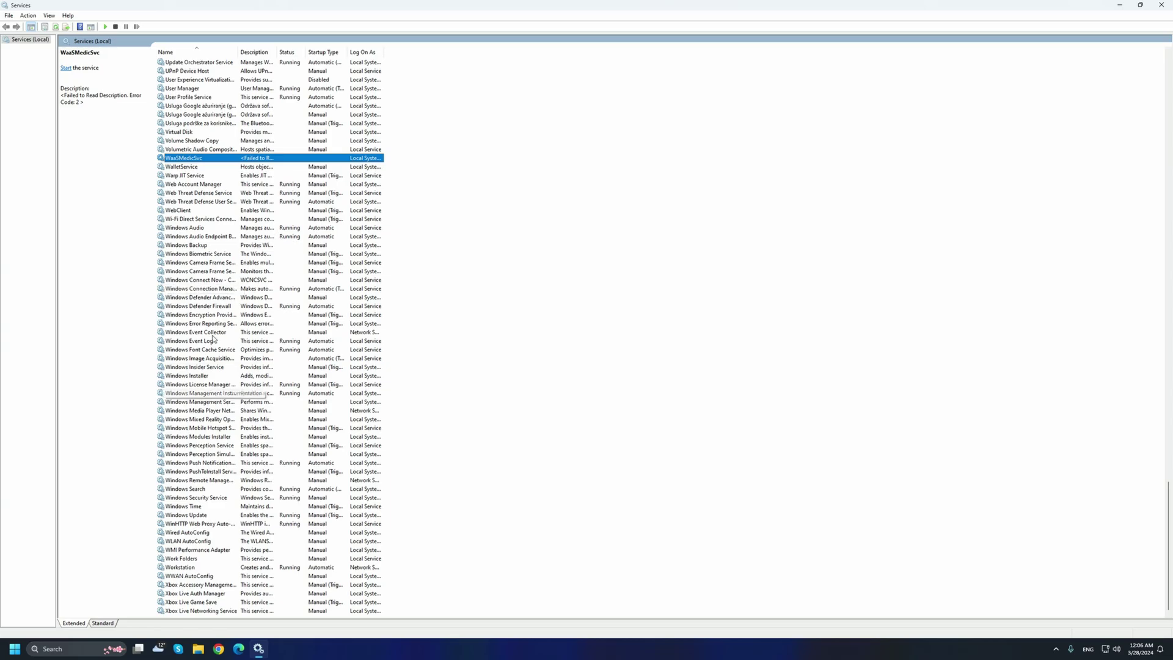
click(185, 493)
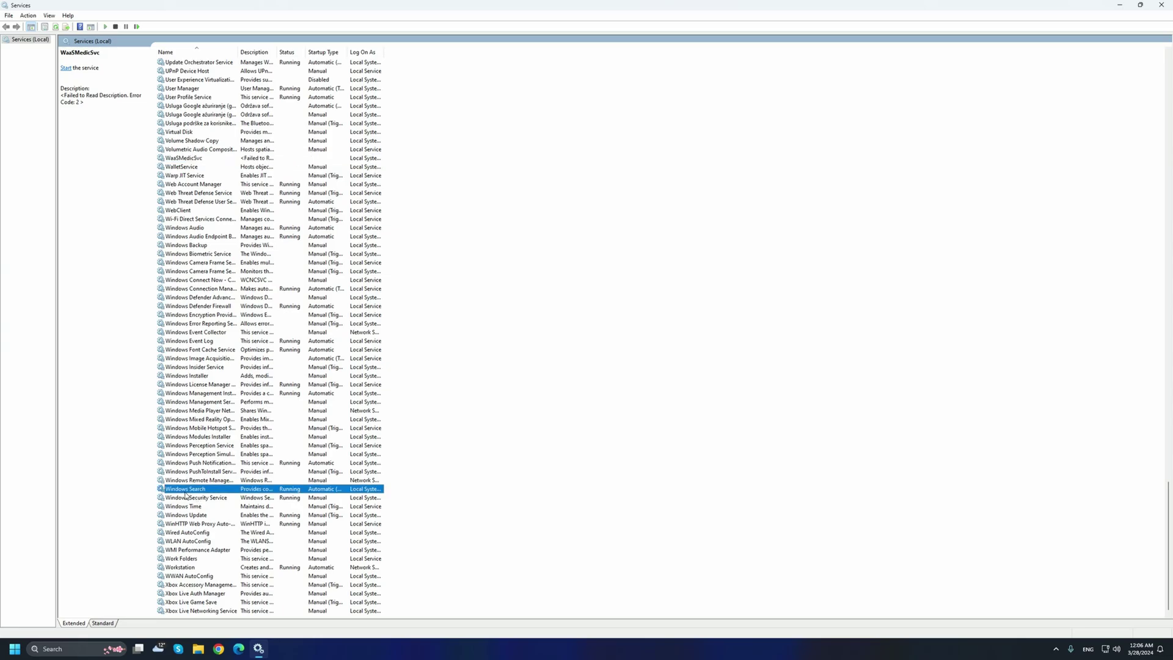
double_click(186, 494)
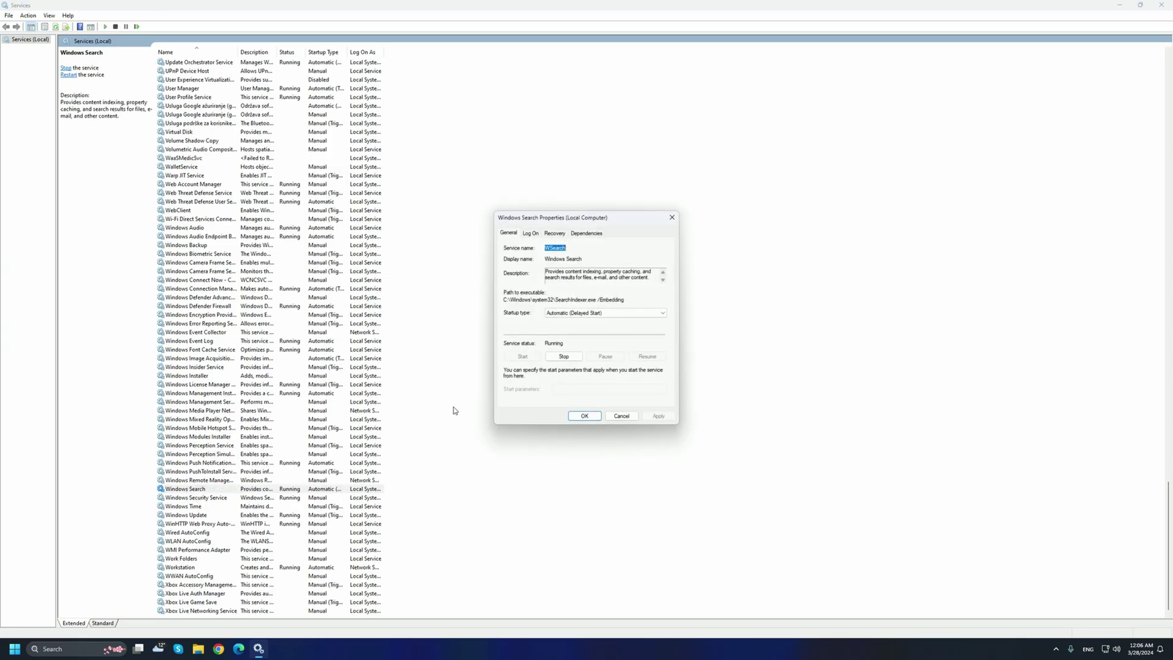
click(610, 316)
click(606, 325)
click(658, 416)
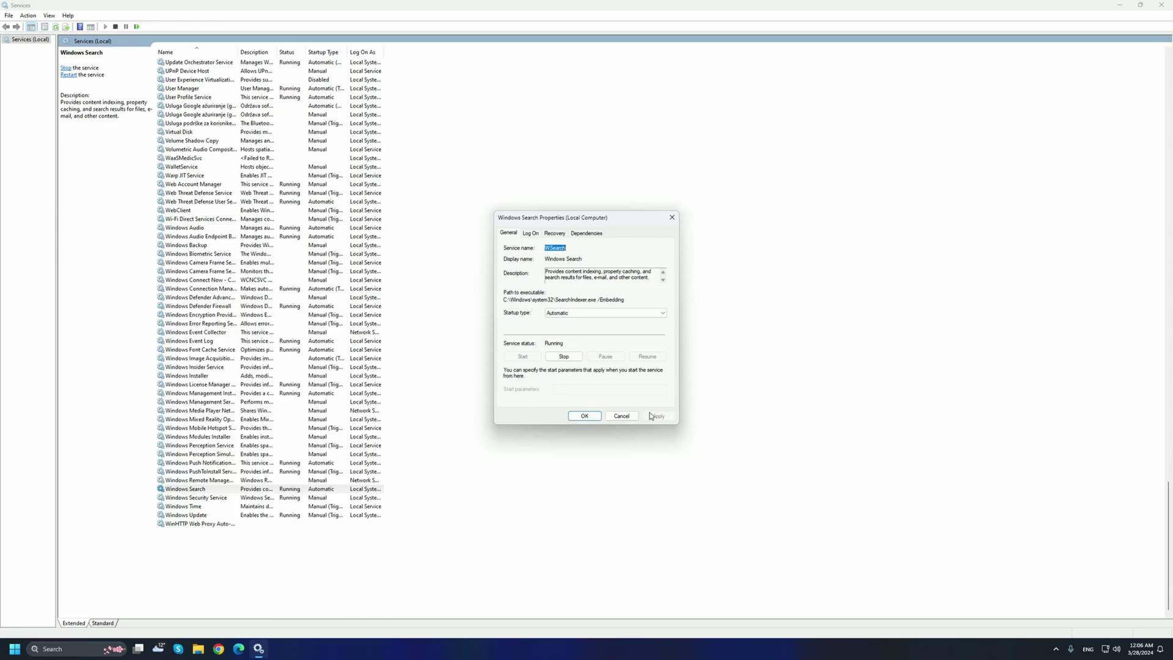
click(584, 417)
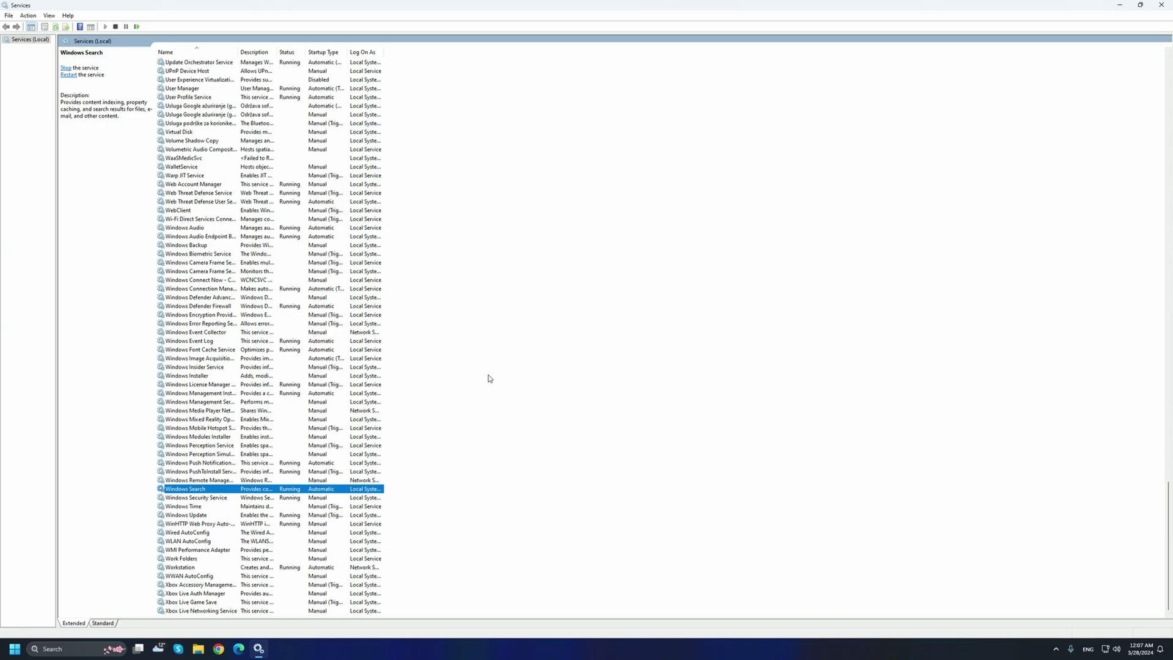
Step: Set the Windows Update service's startup type to Disabled, stop the service and close its properties
double_click(191, 516)
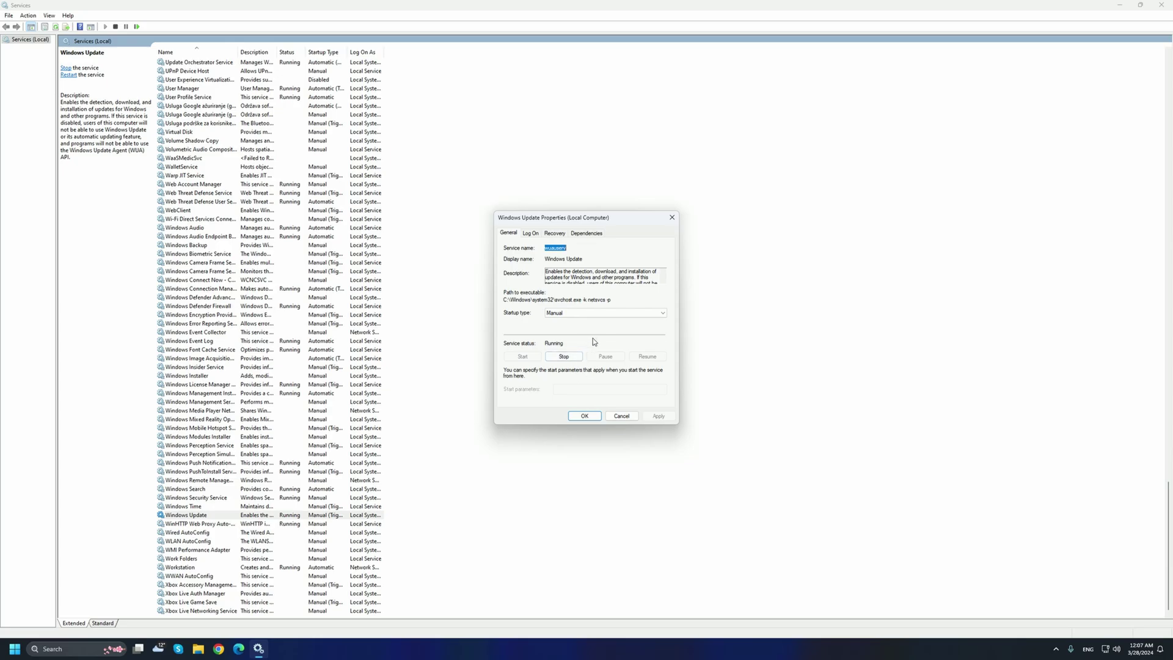
click(570, 313)
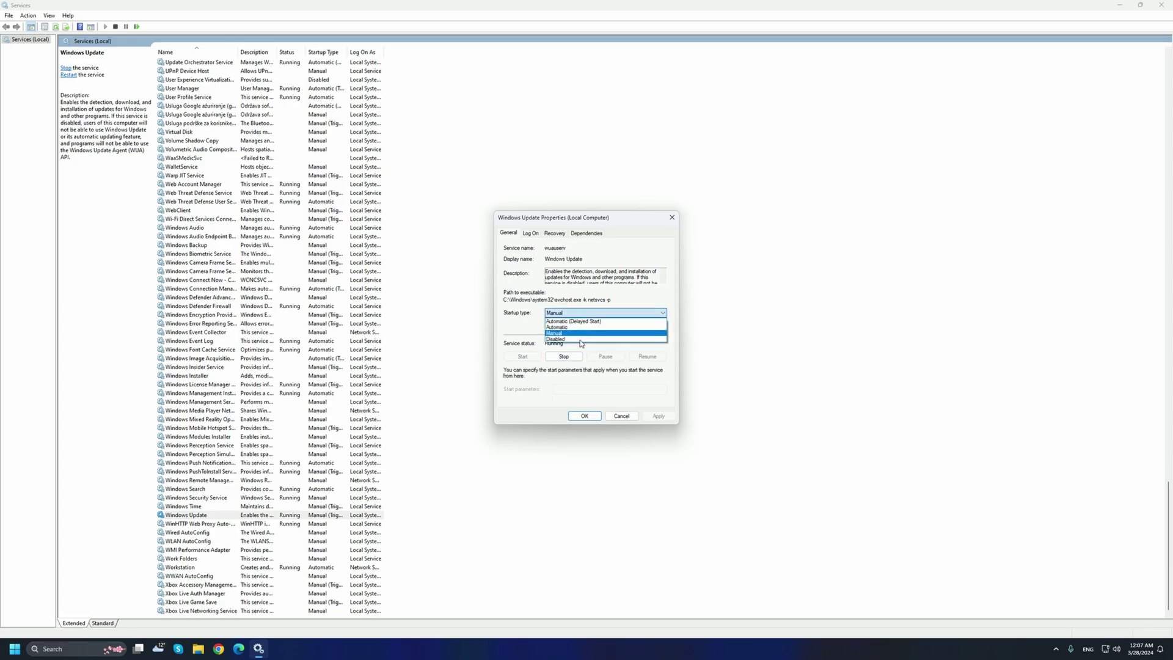
click(581, 340)
click(658, 416)
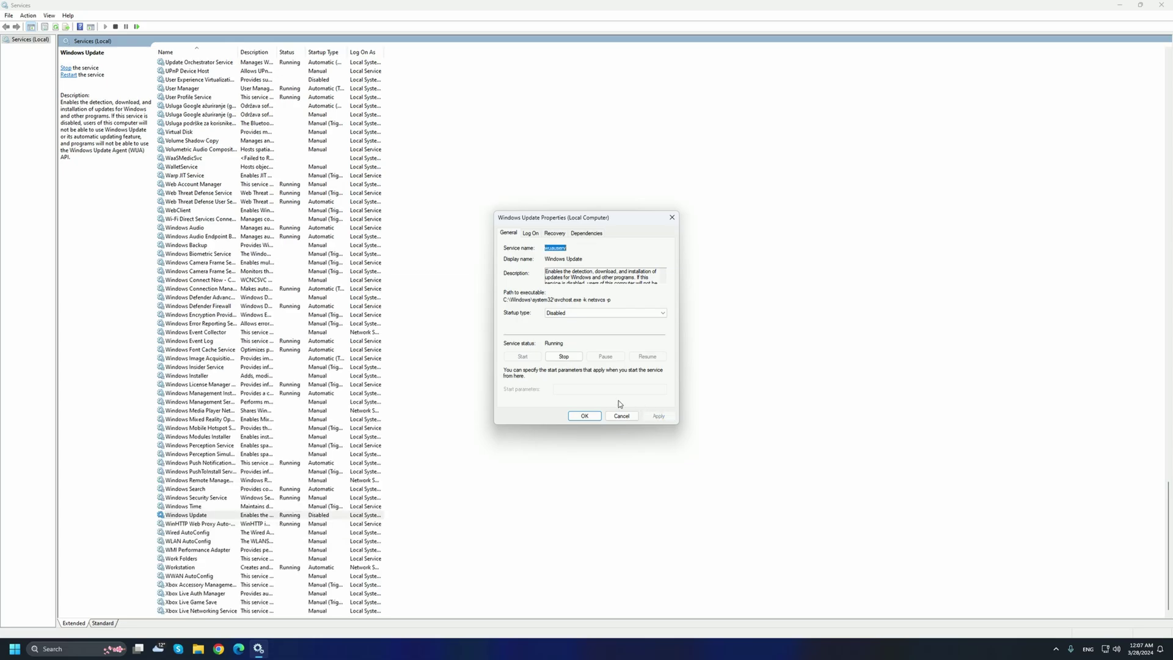
click(562, 357)
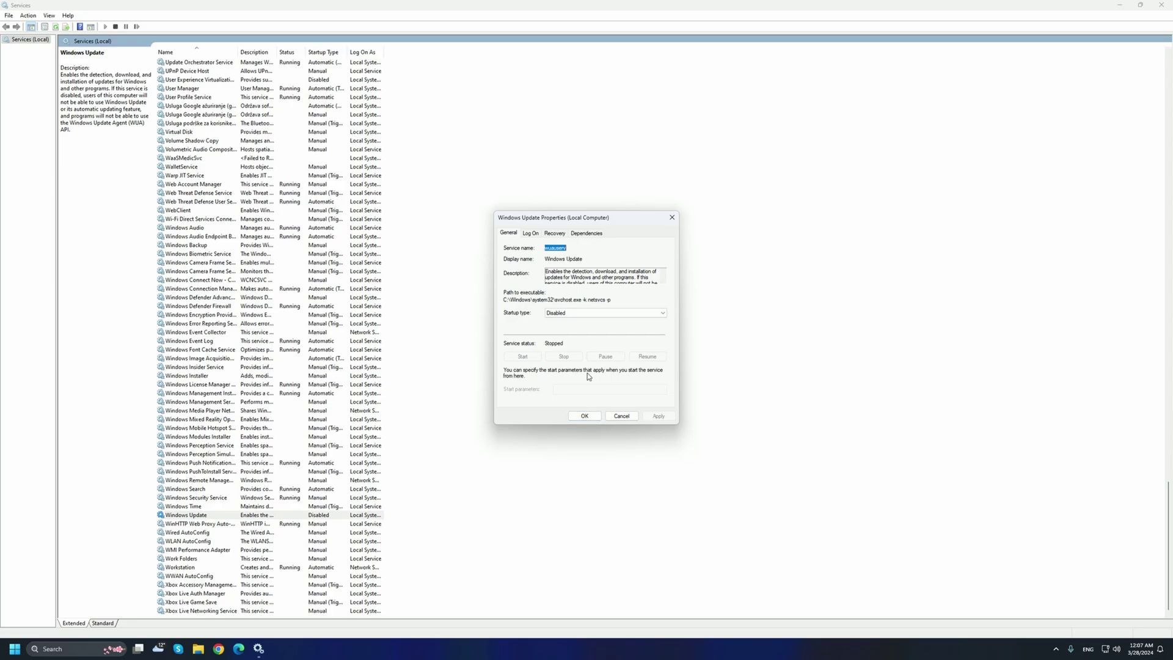
click(582, 416)
Step: Set the SysMain service's startup type to Disabled, apply the change and close the Services console
click(219, 430)
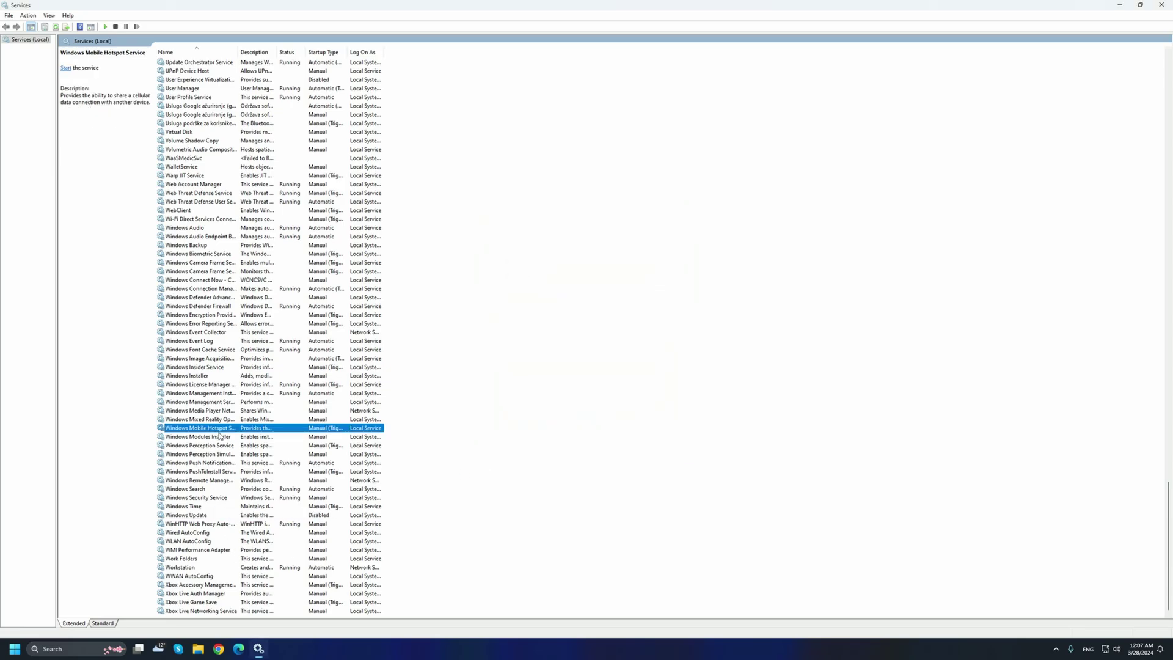
key(s)
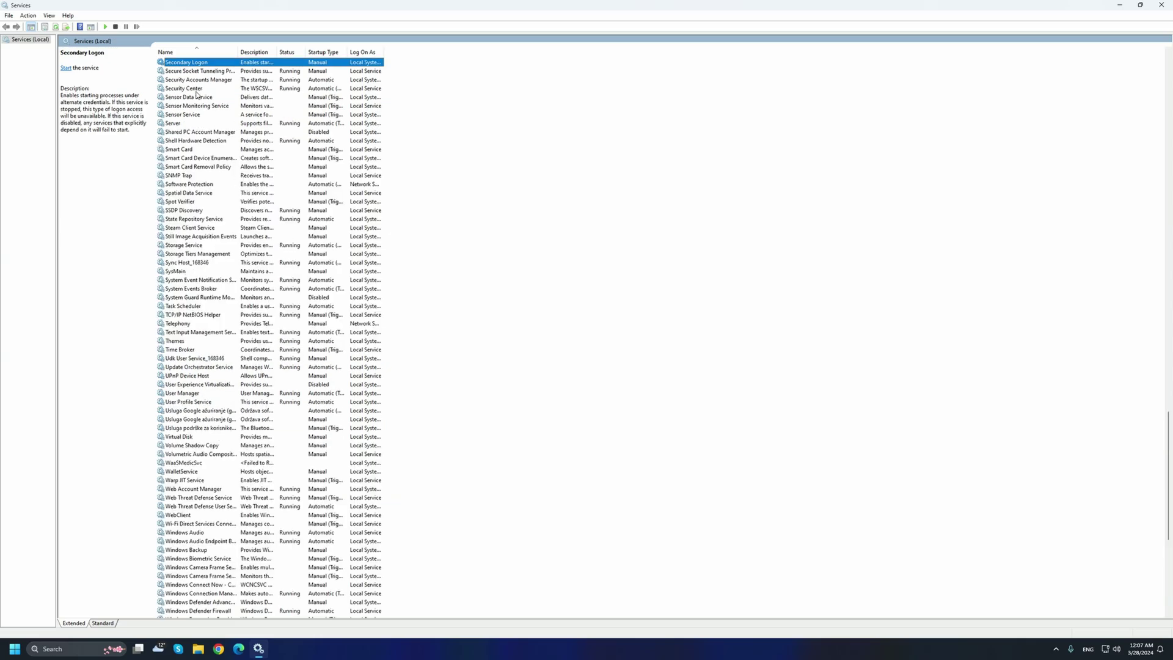
double_click(186, 272)
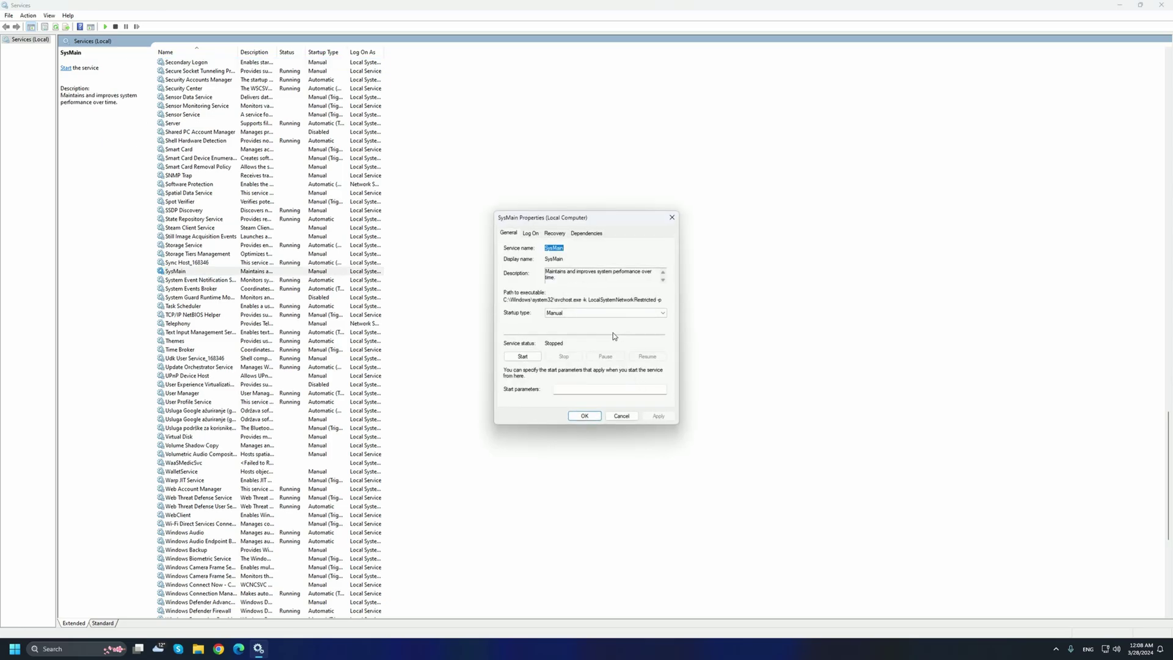
click(585, 315)
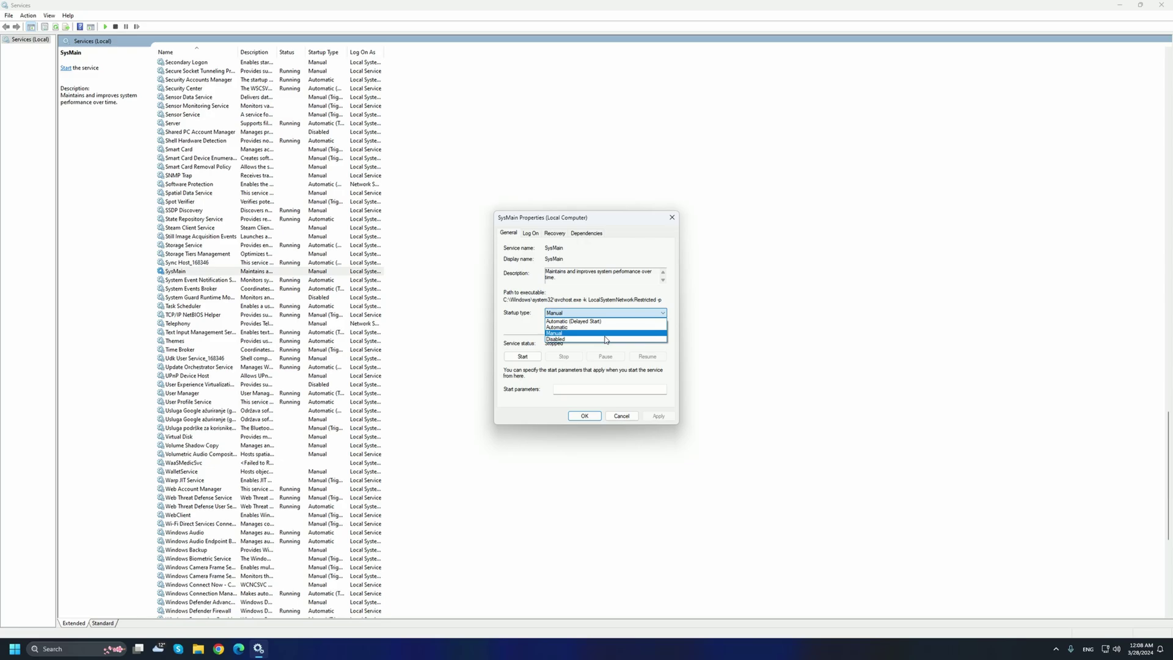
click(588, 316)
click(588, 315)
click(574, 340)
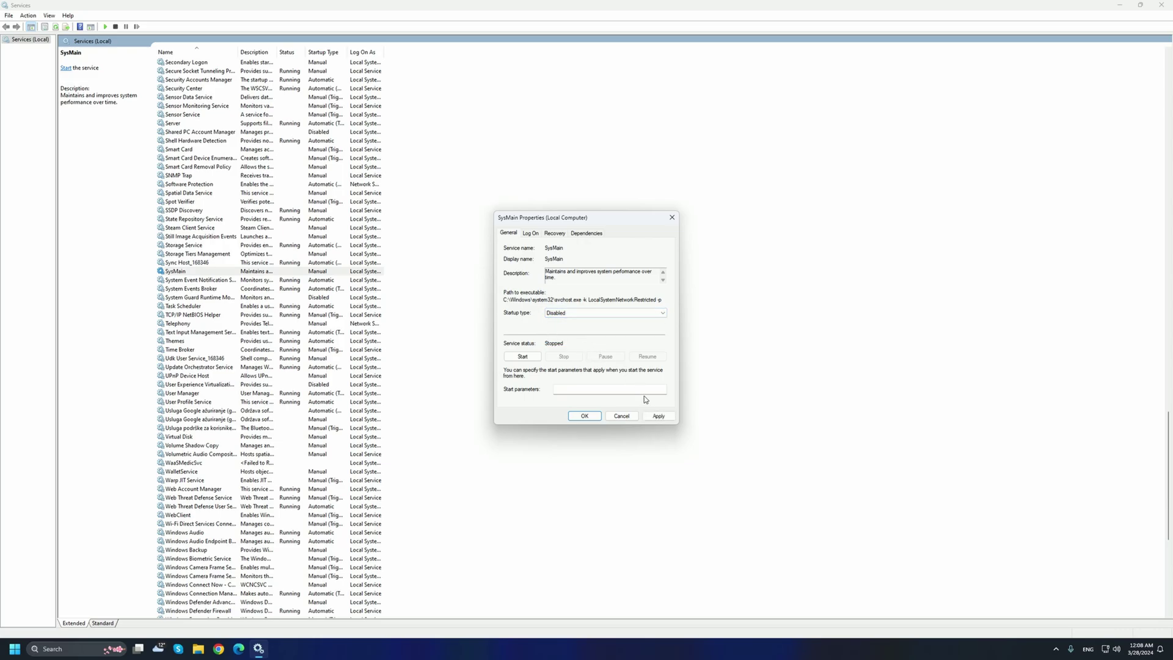
click(659, 415)
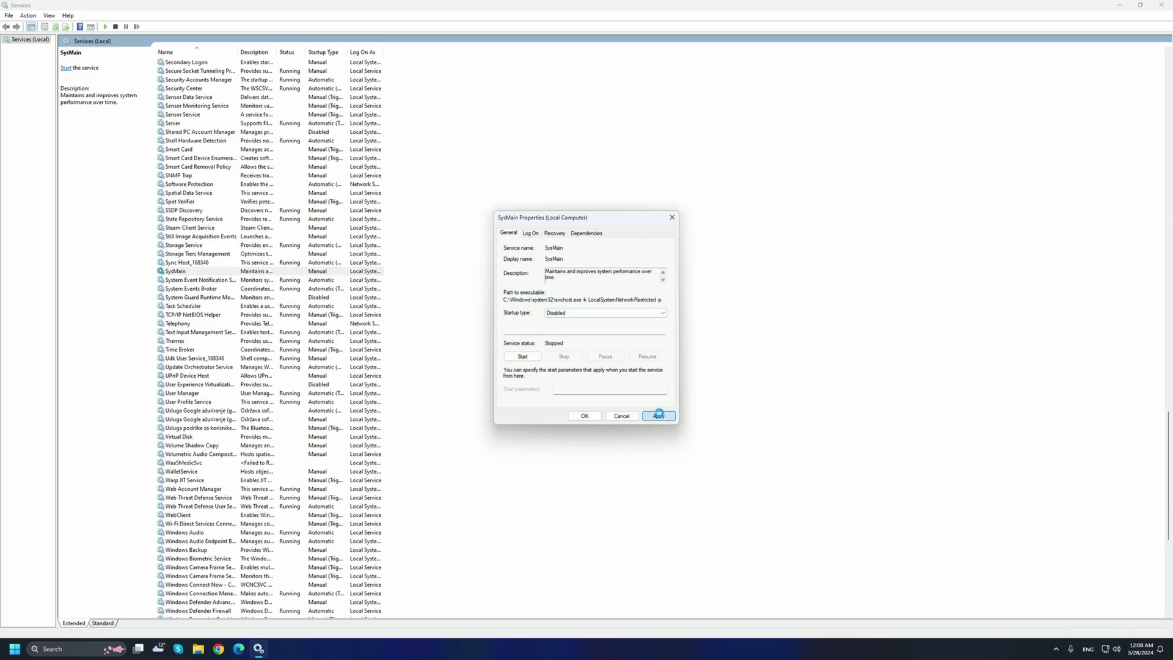
click(586, 416)
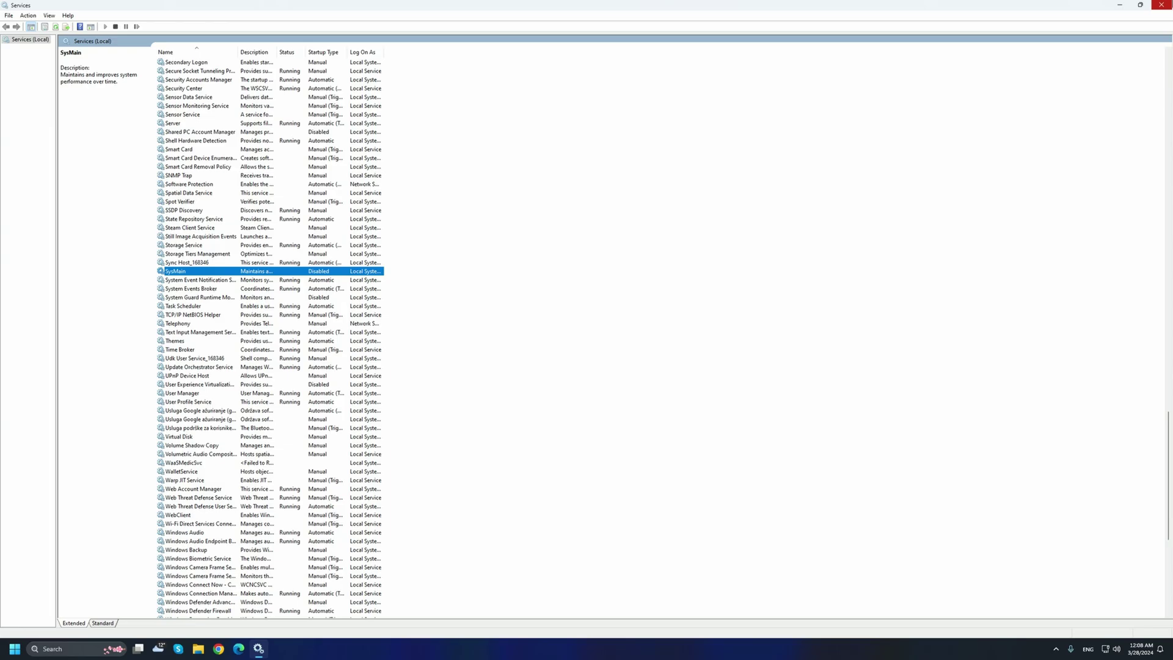
click(1161, 5)
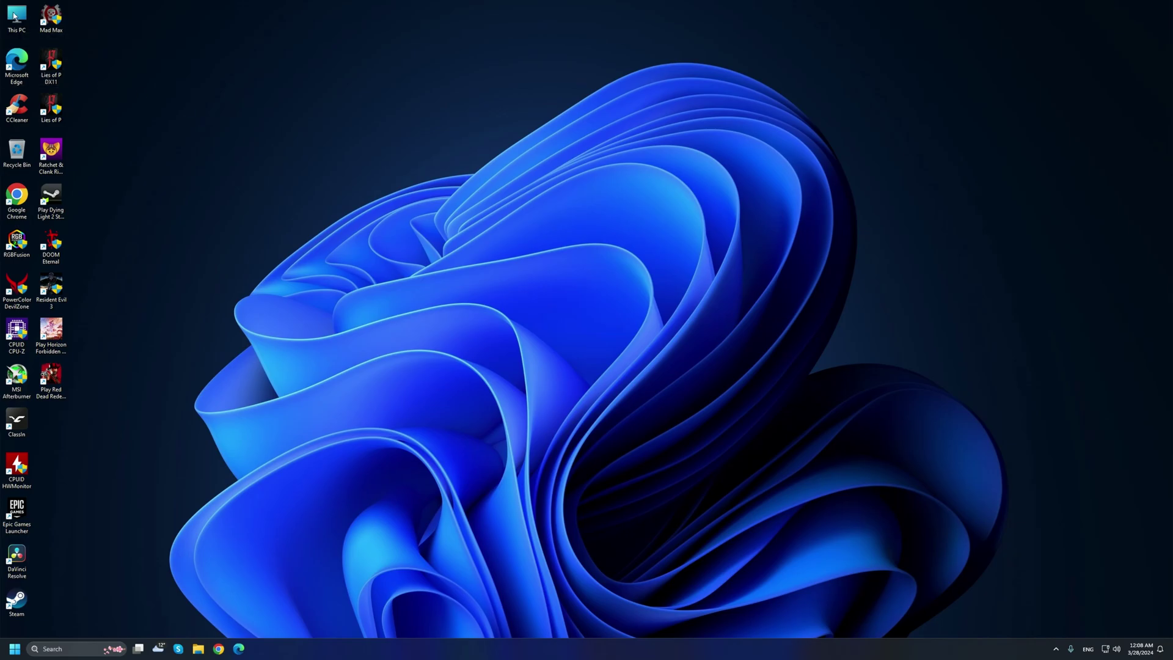
Step: Open the properties of Local Disk (C:) from This PC and show the drive's storage usage details
double_click(14, 16)
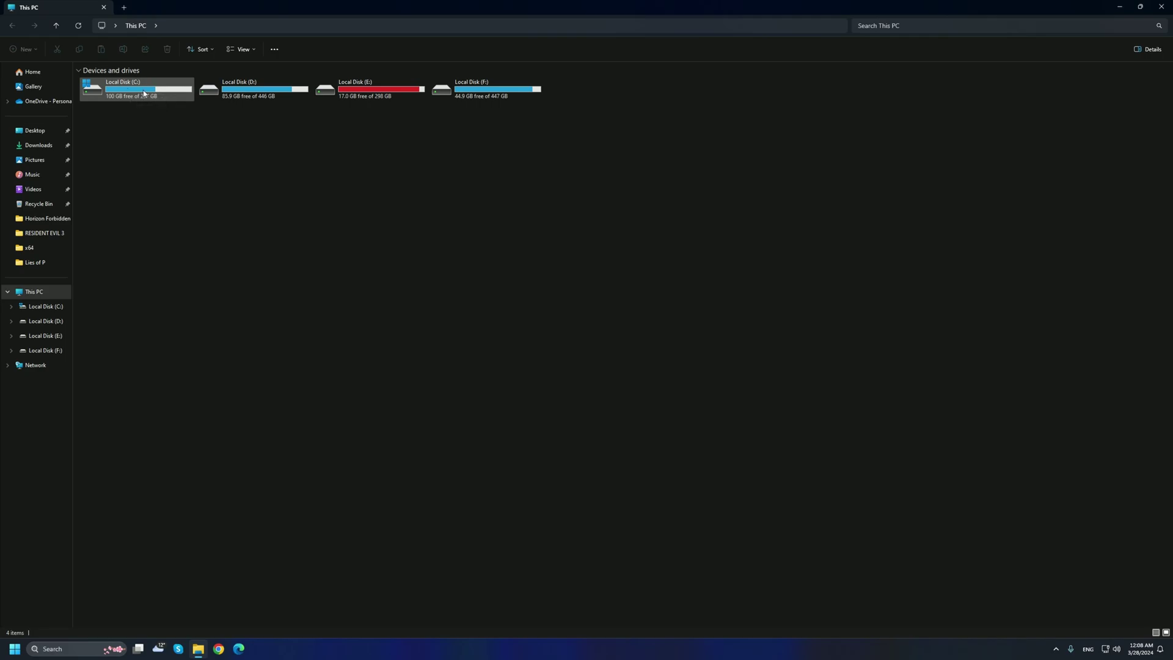
mouse_move(145, 93)
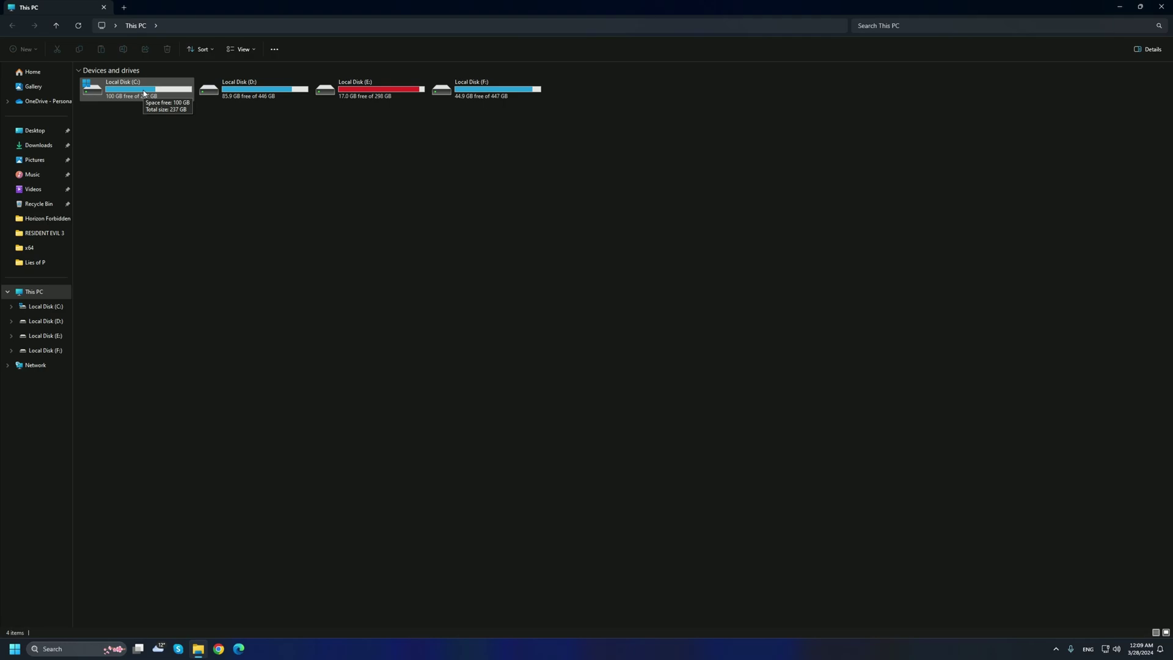
right_click(144, 94)
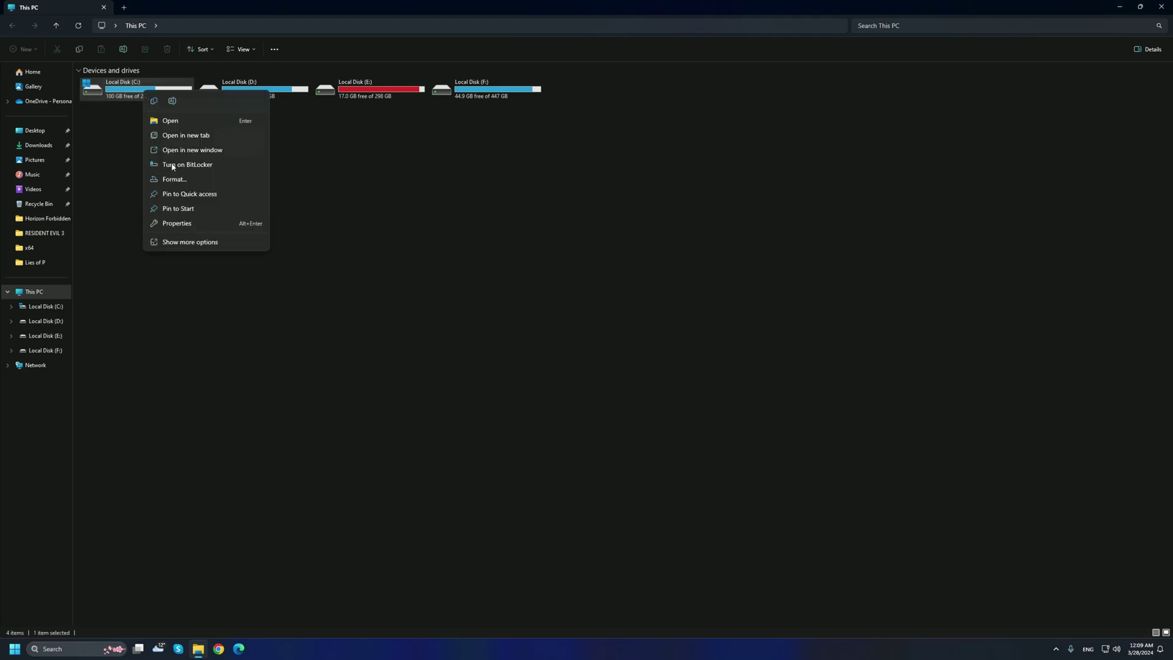
click(207, 224)
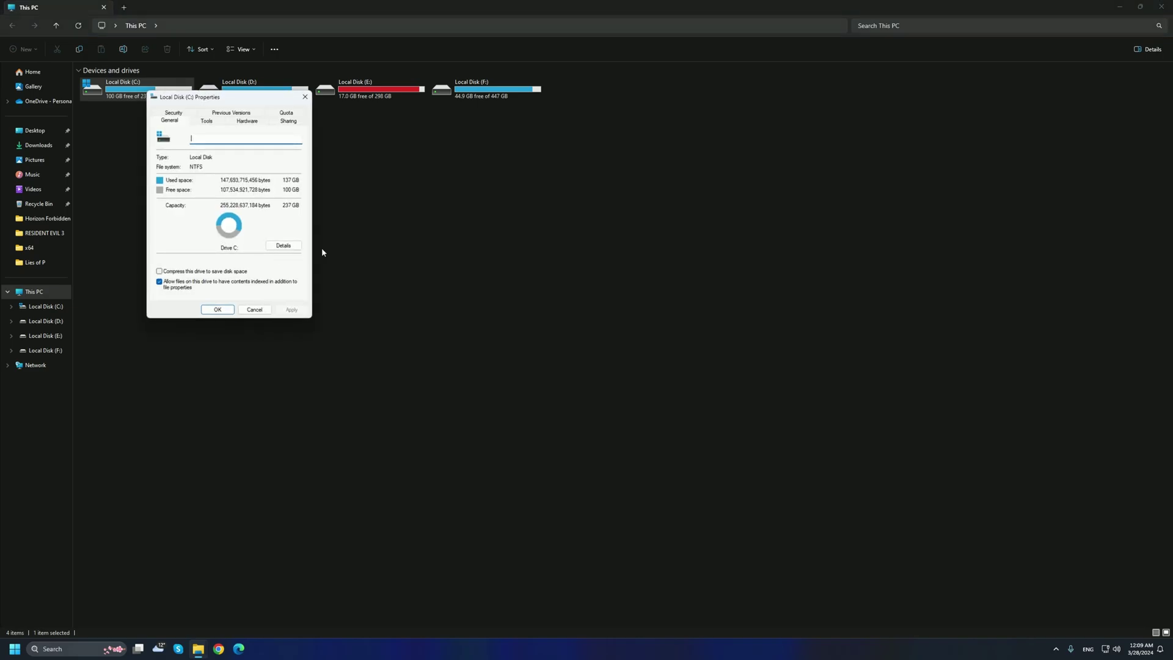
click(283, 246)
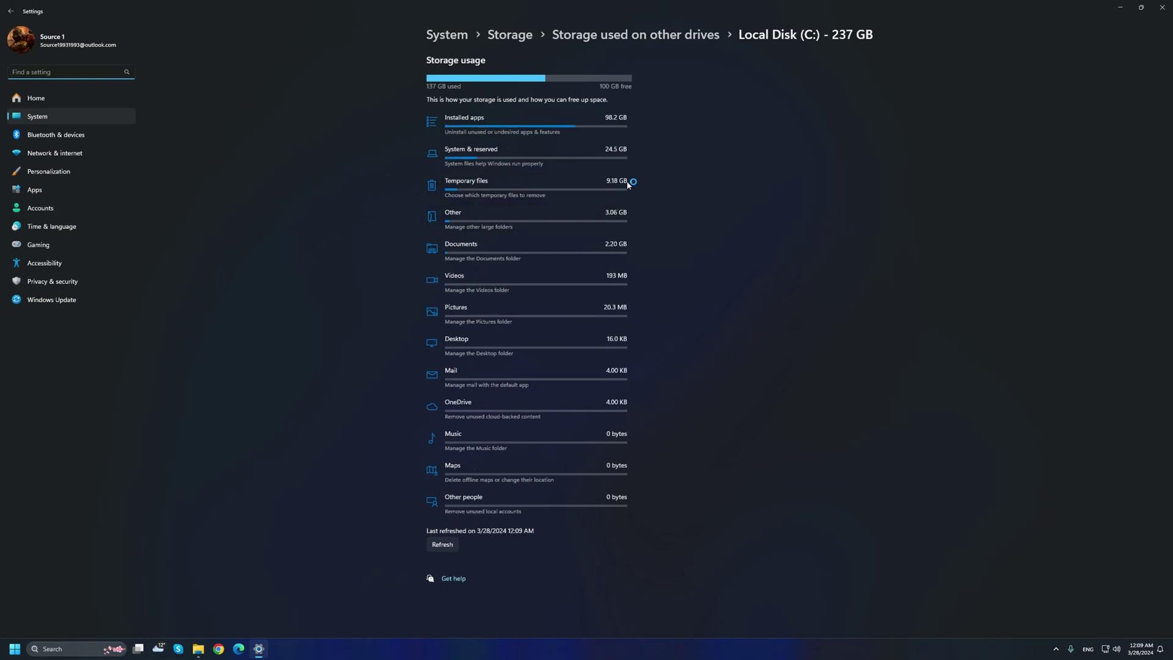
Step: Permanently remove the preselected temporary files from Local Disk (C:), leaving Downloads excluded
click(545, 188)
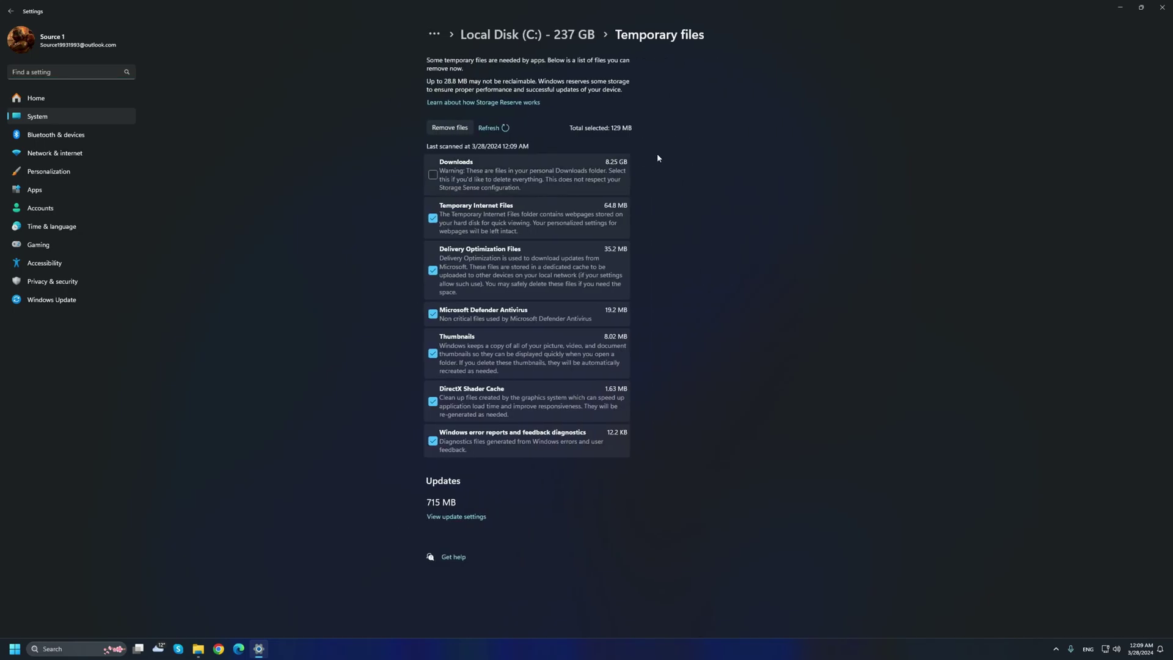
click(441, 129)
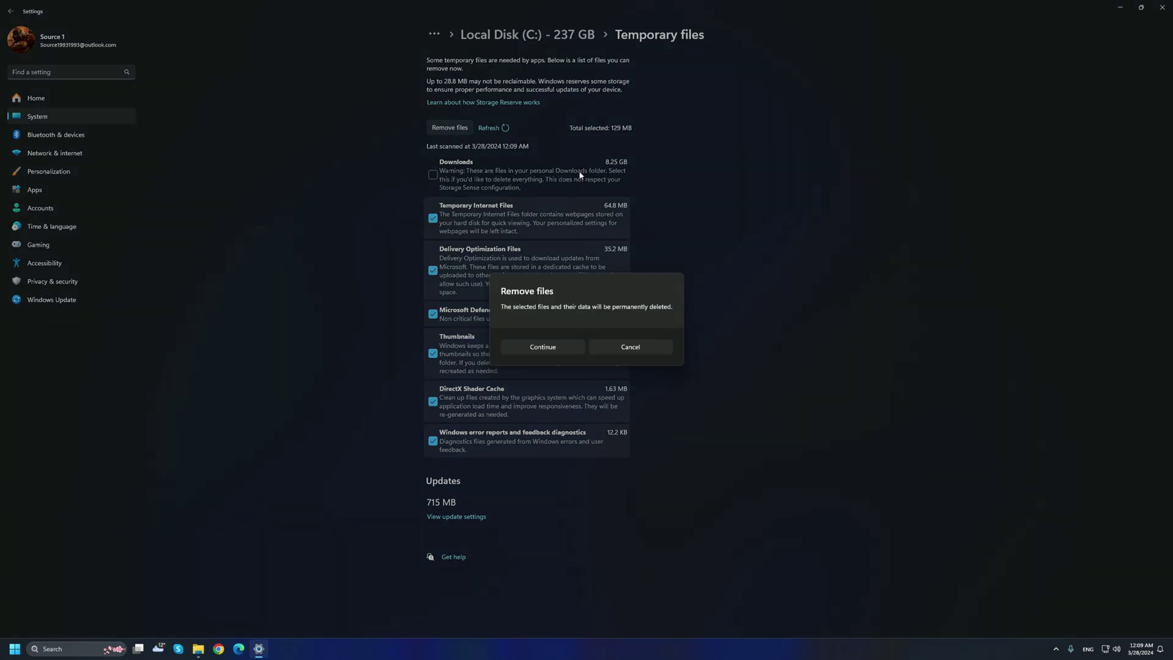
click(564, 351)
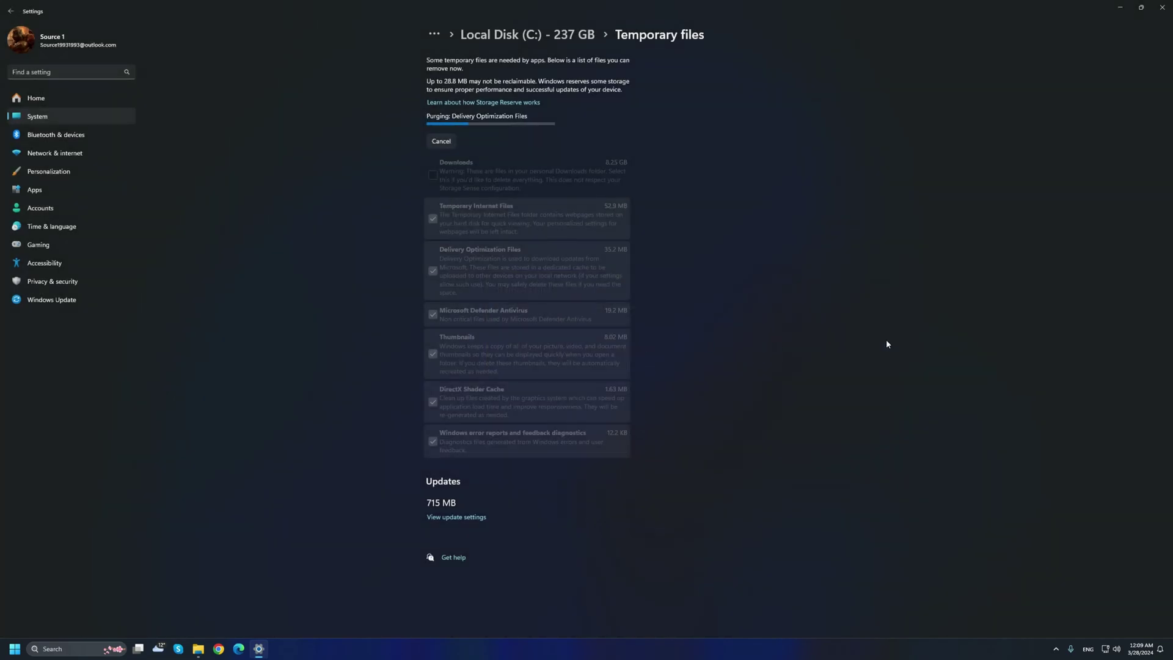
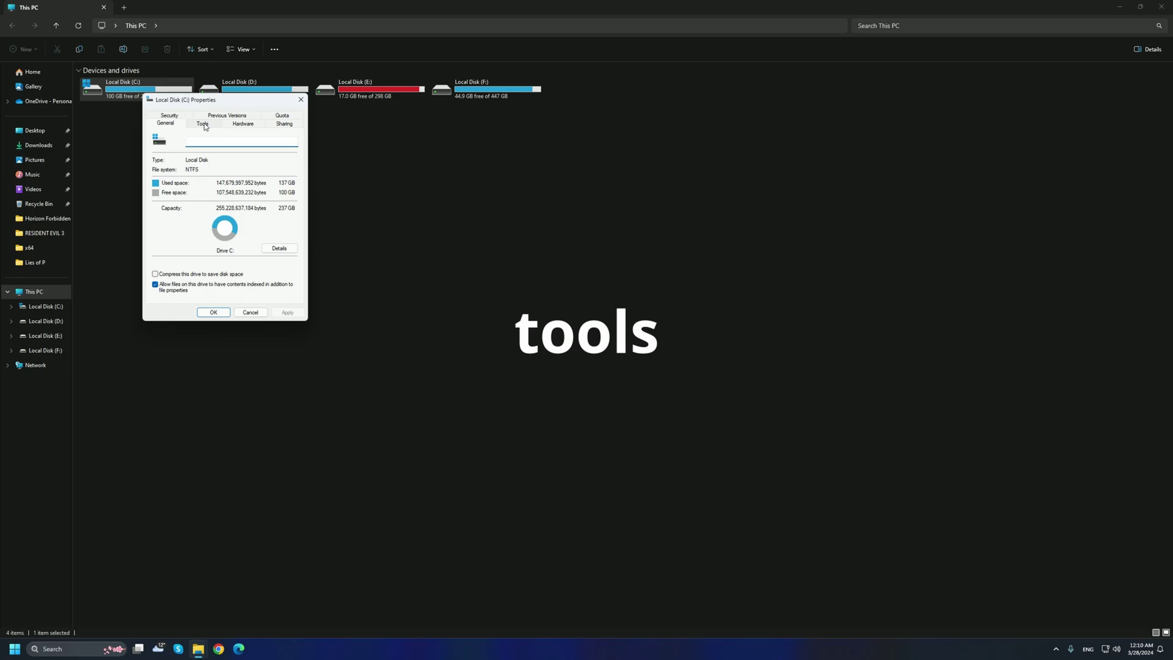
Step: Open Optimize Drives from the properties of Local Disk (C:) and optimize drive C:
click(204, 125)
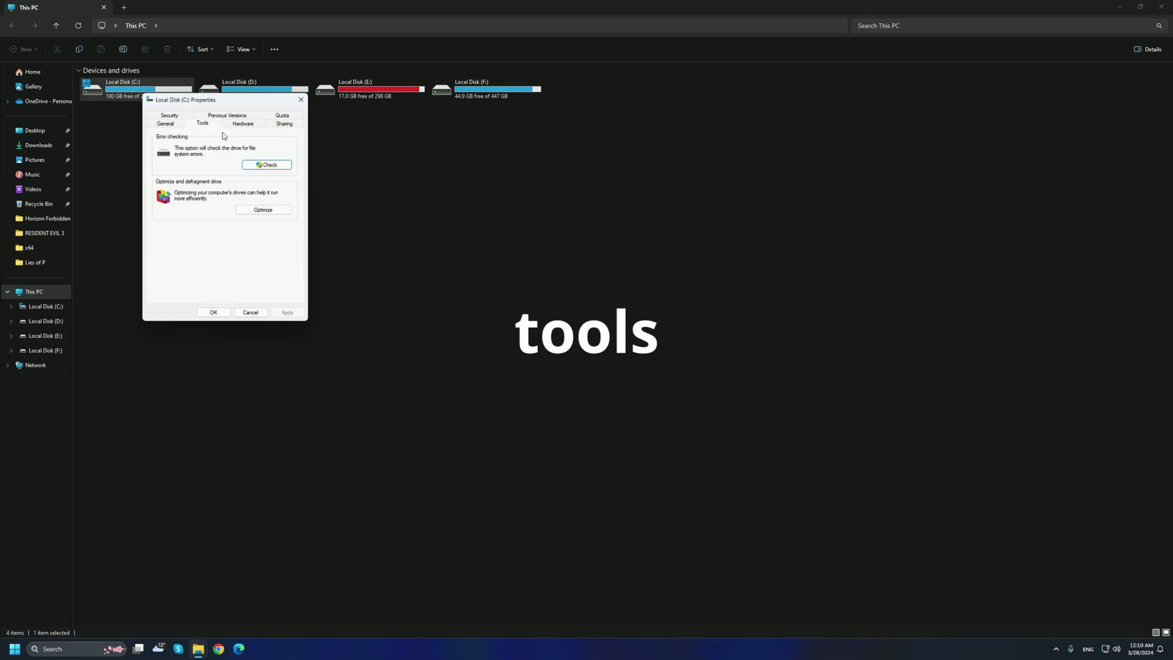
click(271, 213)
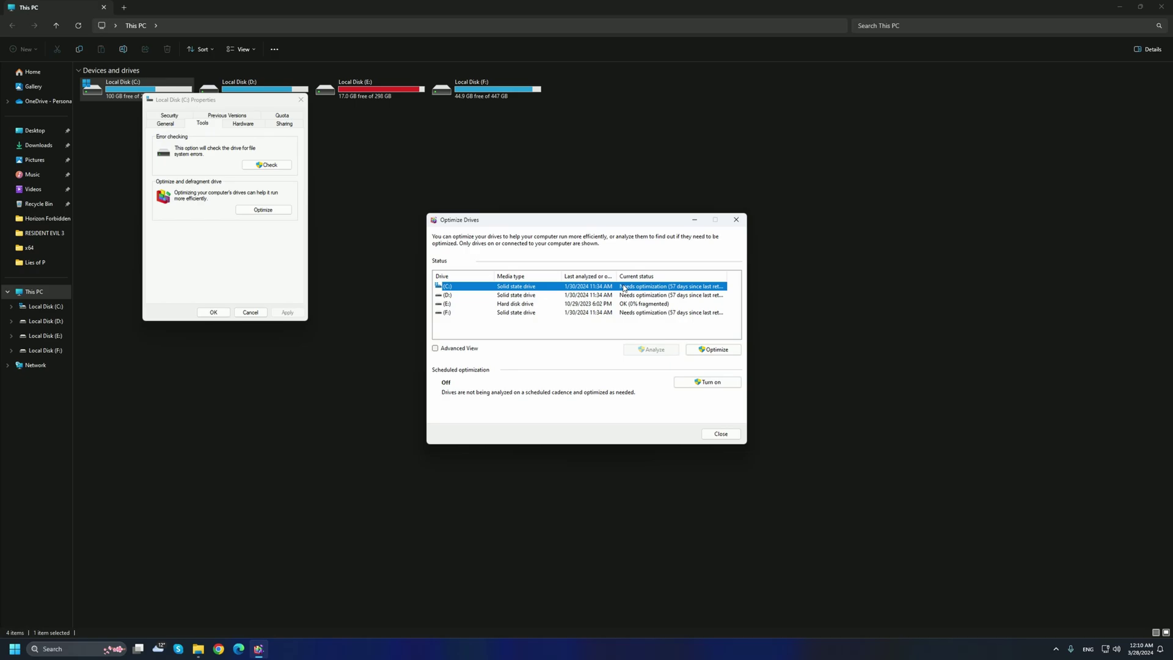
click(717, 351)
Step: Optimize drive D: and drive F: in Optimize Drives
click(638, 297)
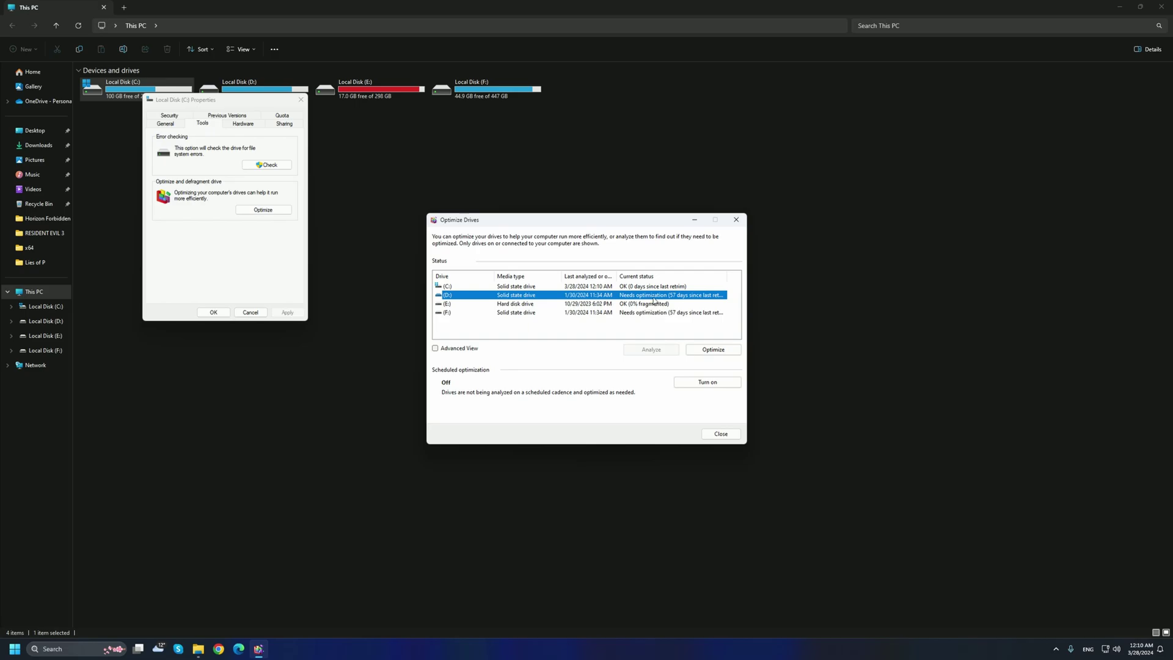
click(723, 353)
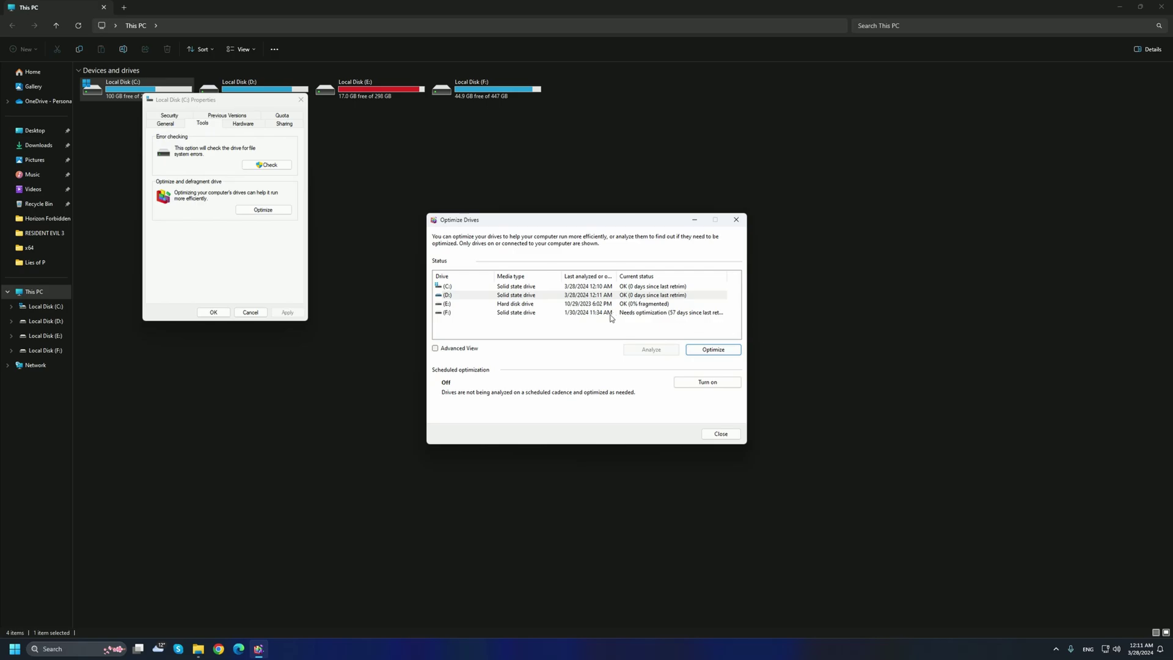
click(611, 313)
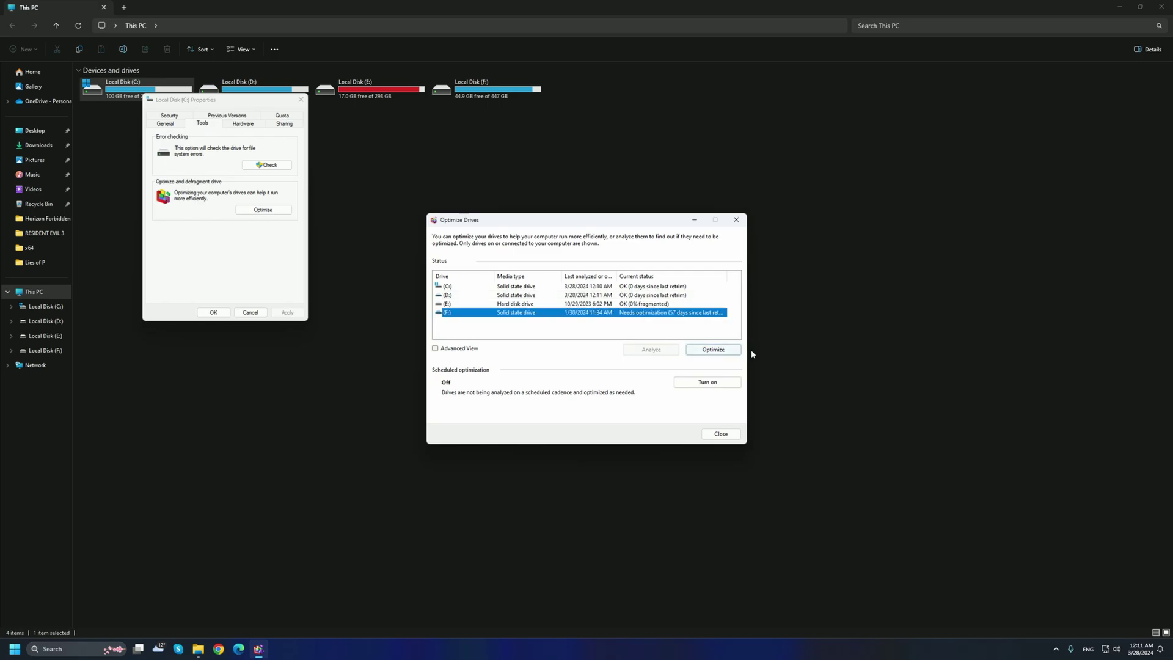
click(711, 351)
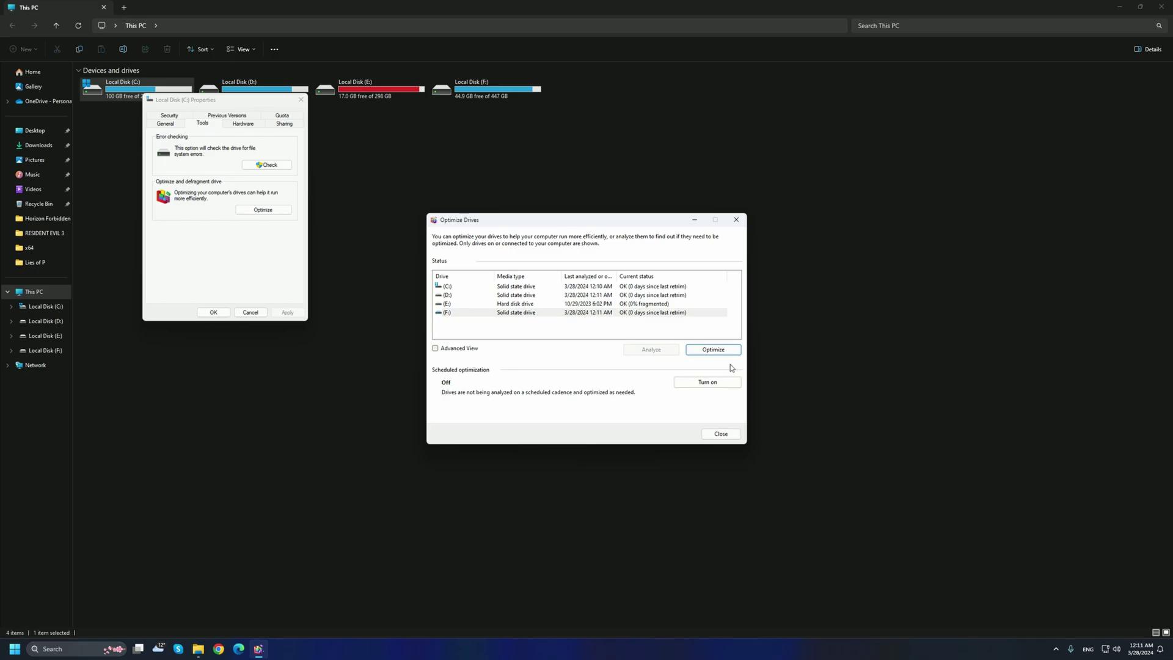
Step: Try enabling scheduled drive optimization, view the available frequencies, and turn the schedule back off
click(703, 383)
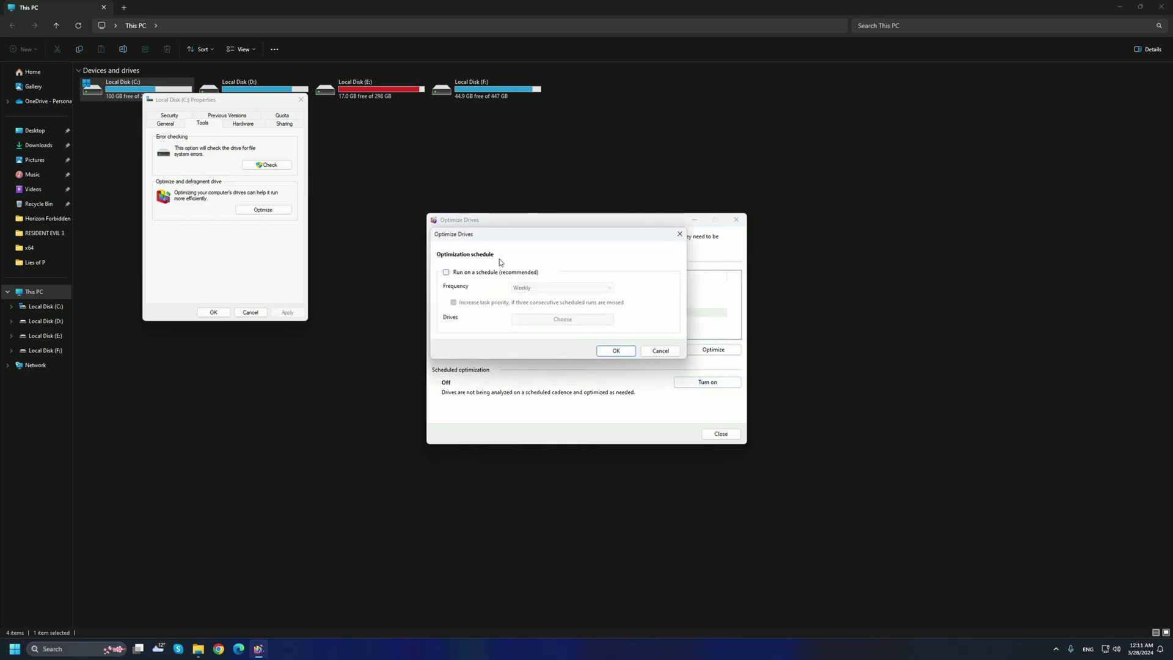
click(446, 272)
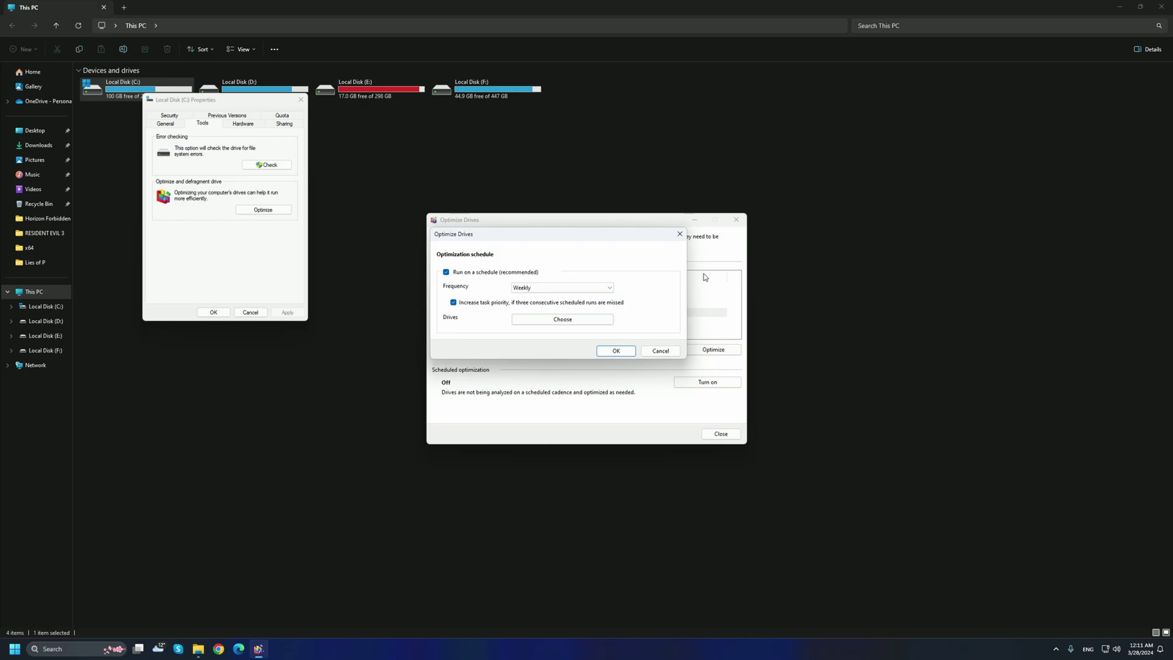
click(605, 287)
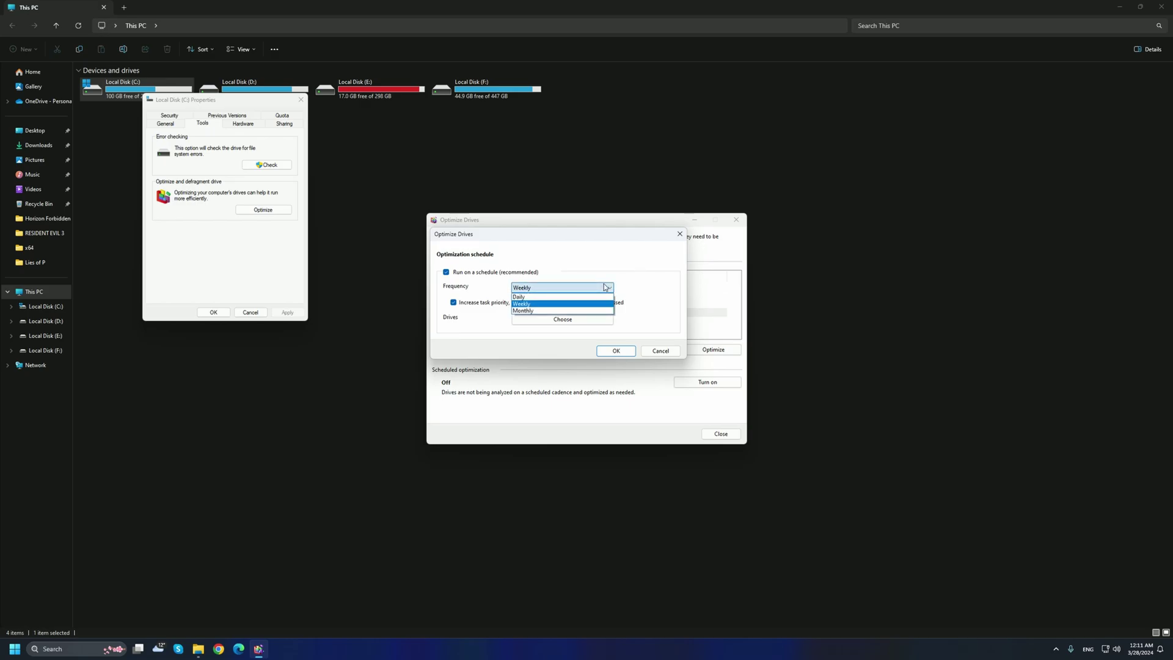
click(651, 285)
click(447, 272)
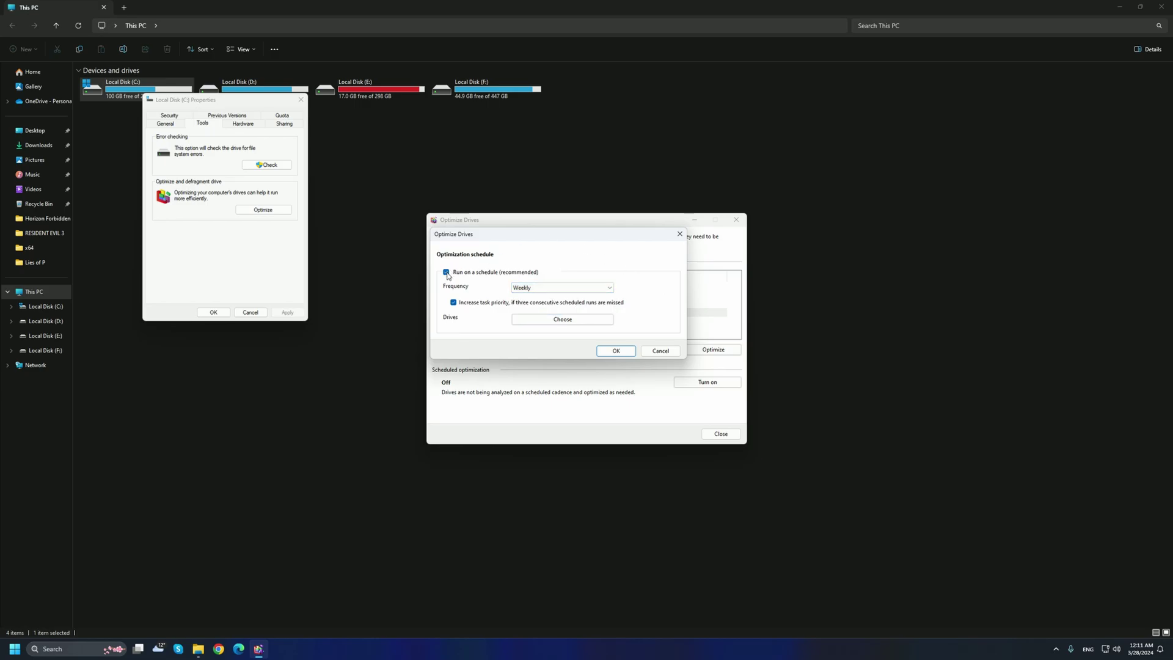
click(617, 350)
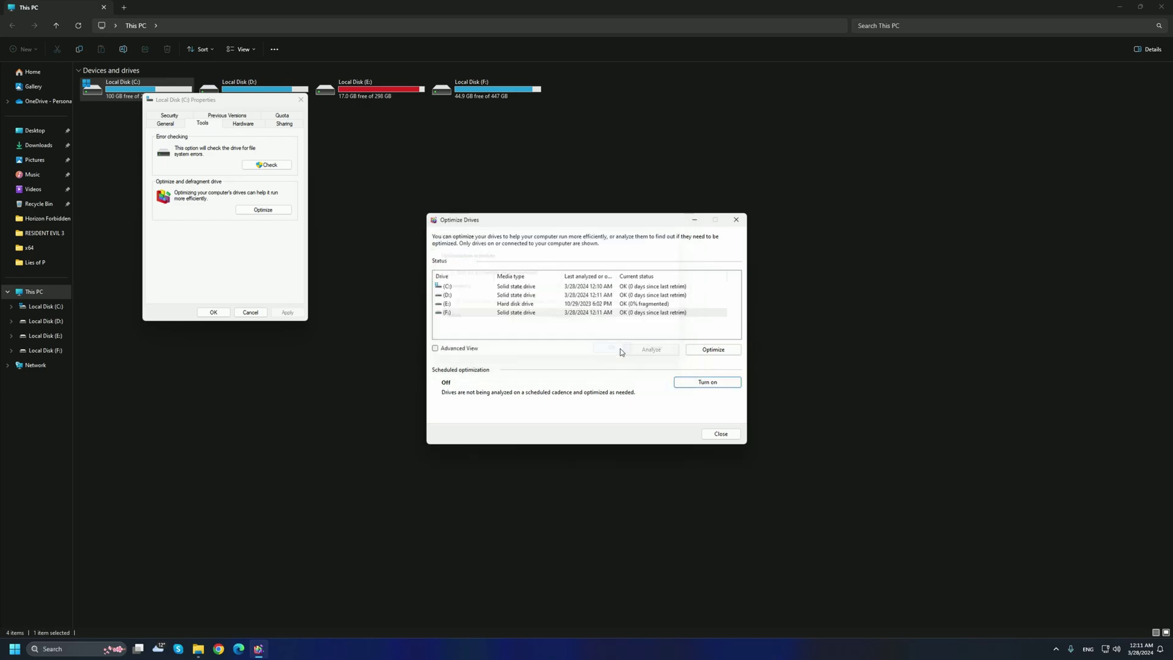
Step: Close Optimize Drives, the properties of Local Disk (C:) and the This PC window
click(729, 434)
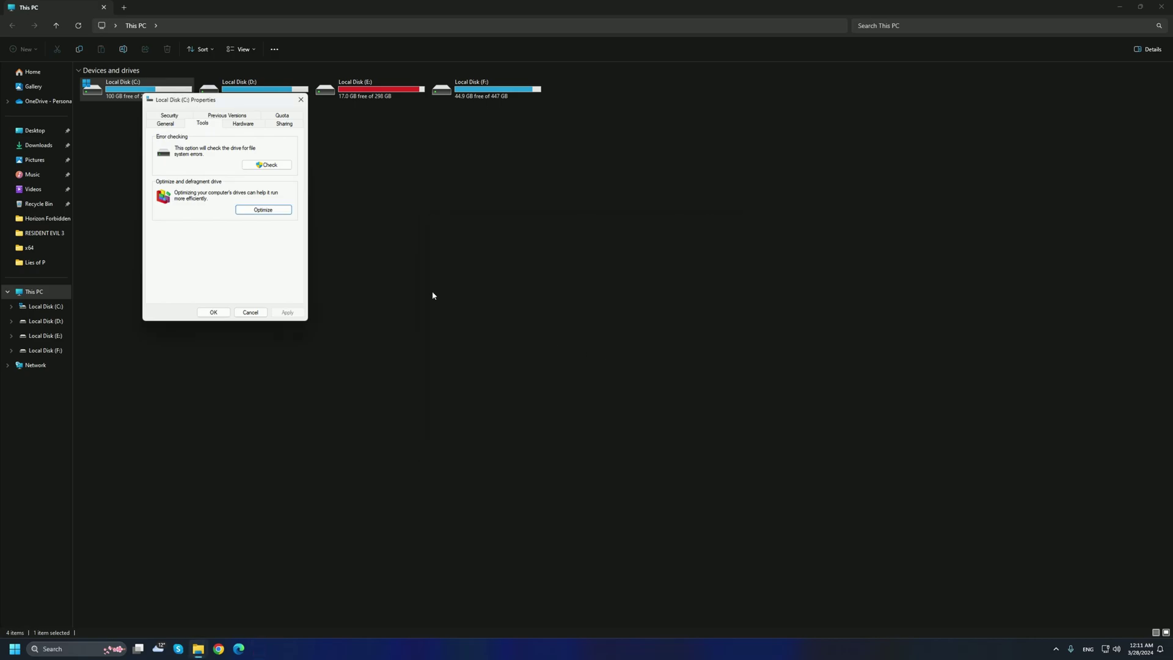
click(213, 312)
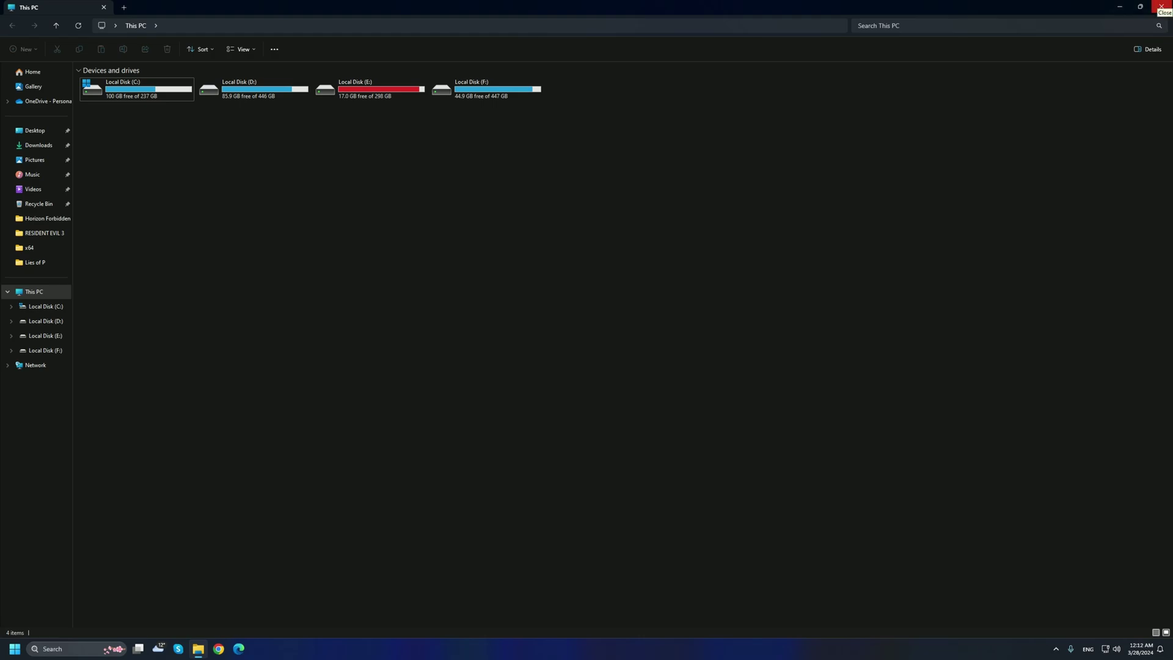
click(1161, 6)
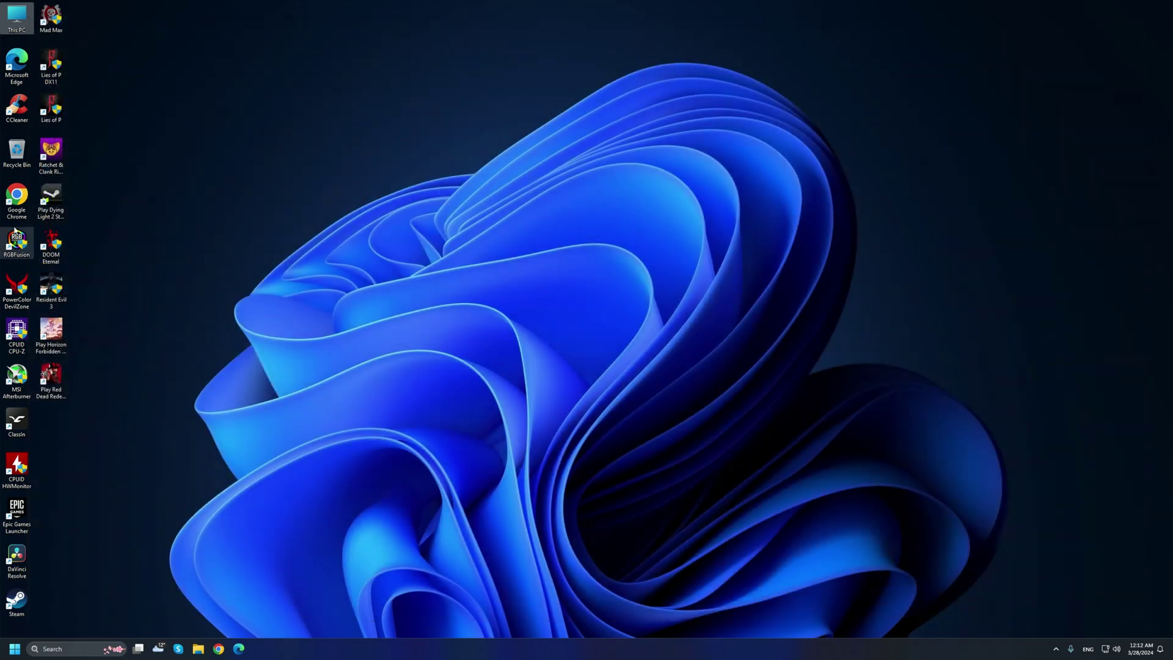
Step: Search Windows for cmd and open Command Prompt as administrator, allowing it to make changes to the device
click(71, 647)
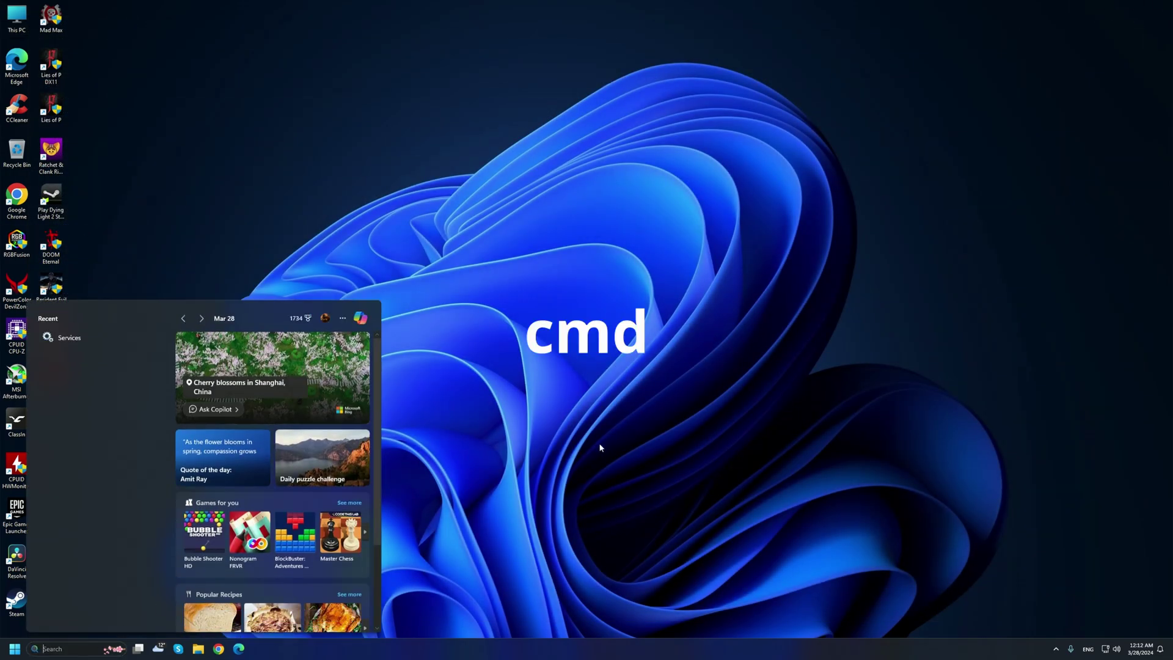
text(cmd)
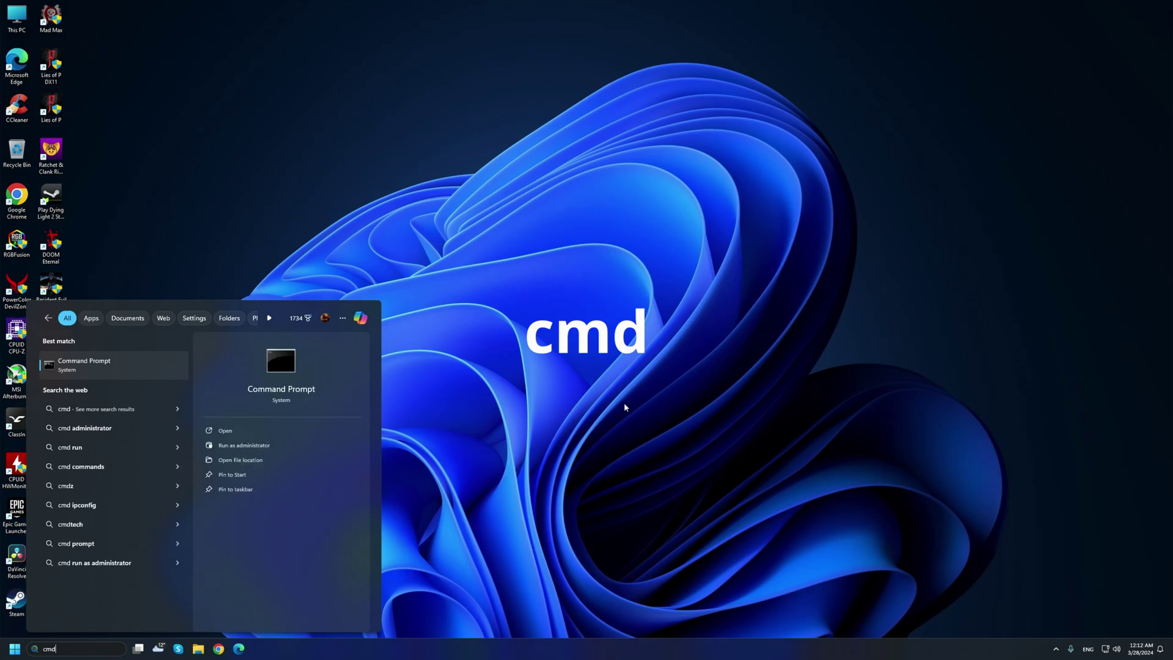
right_click(123, 368)
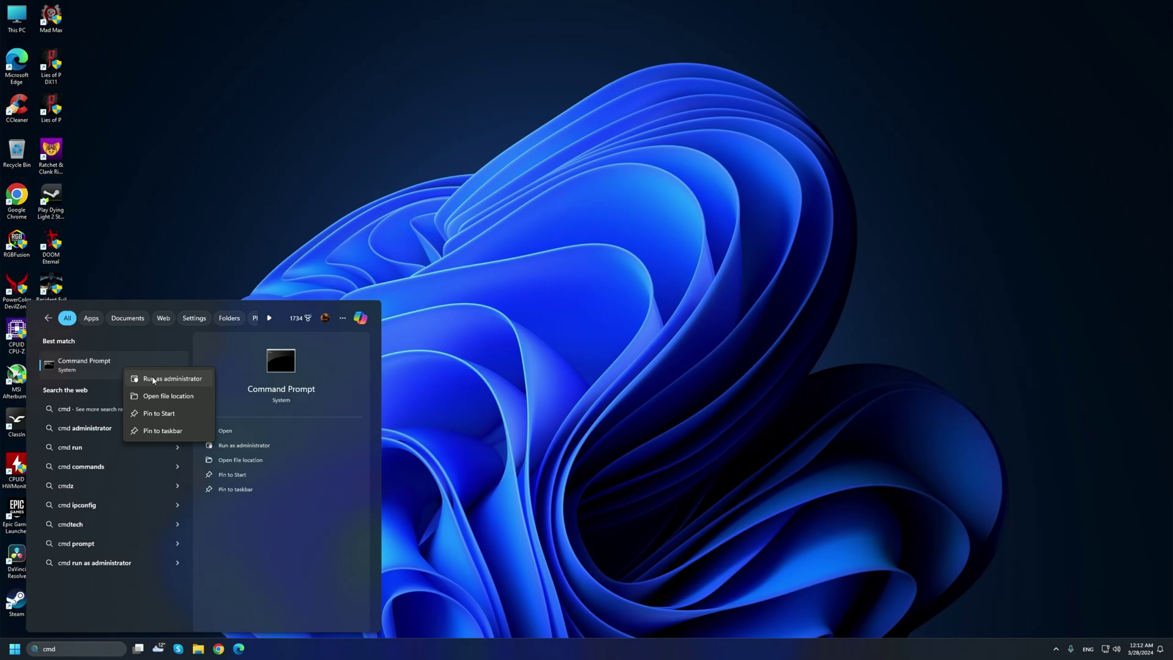
click(154, 379)
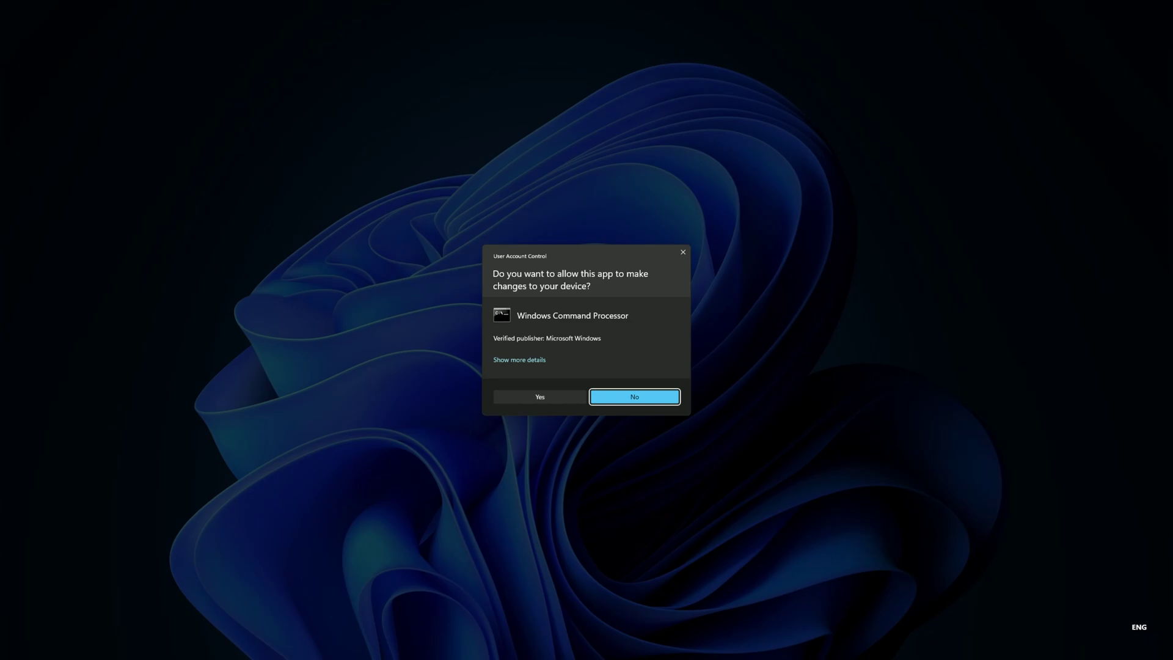
key(alt+y)
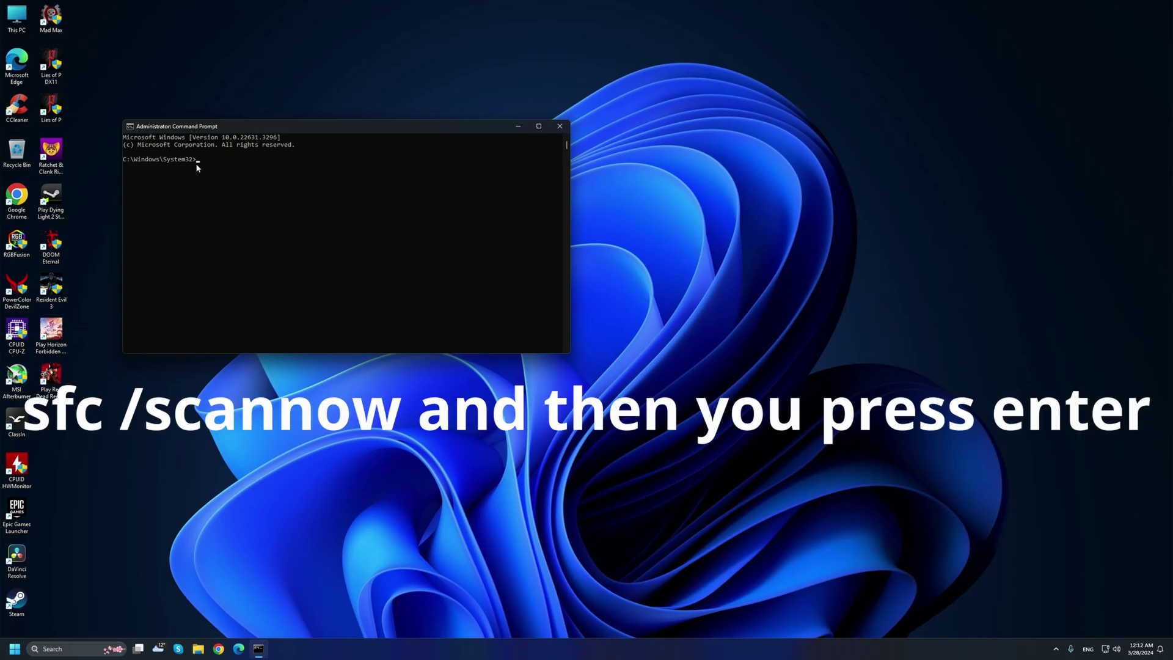
Step: Switch the keyboard layout to Croatian (Bosnia and Herzegovina) and try to run the scan as "sfc/ scannow"
text(sfc&)
key(BackSpace)
text(%)
click(1088, 649)
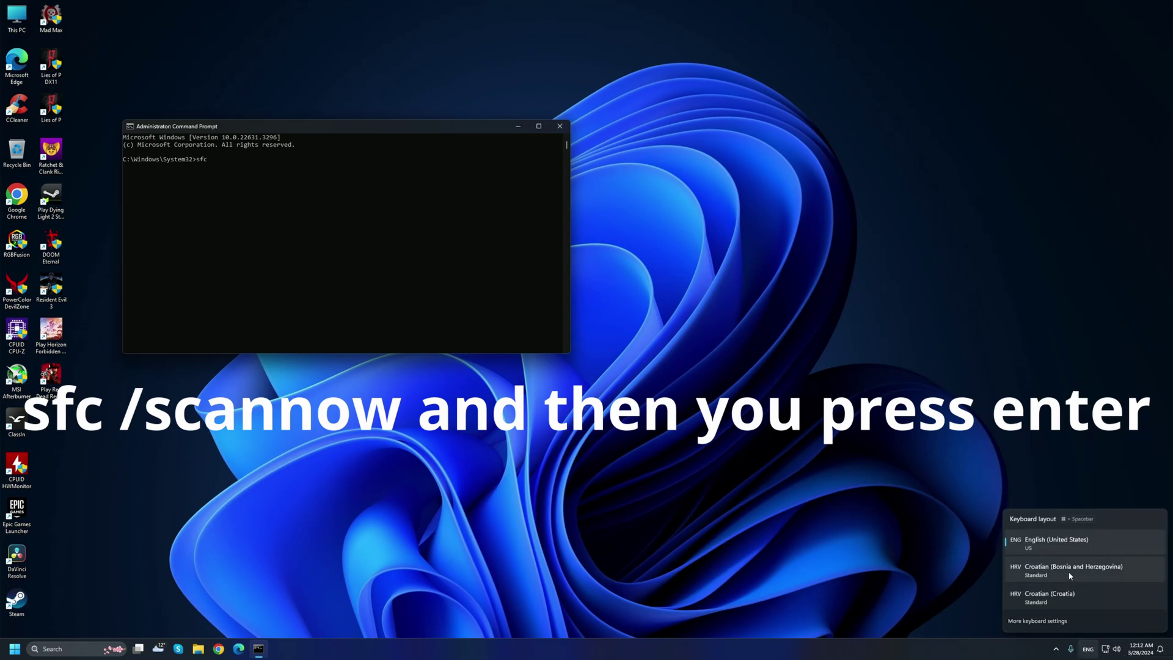
click(1070, 575)
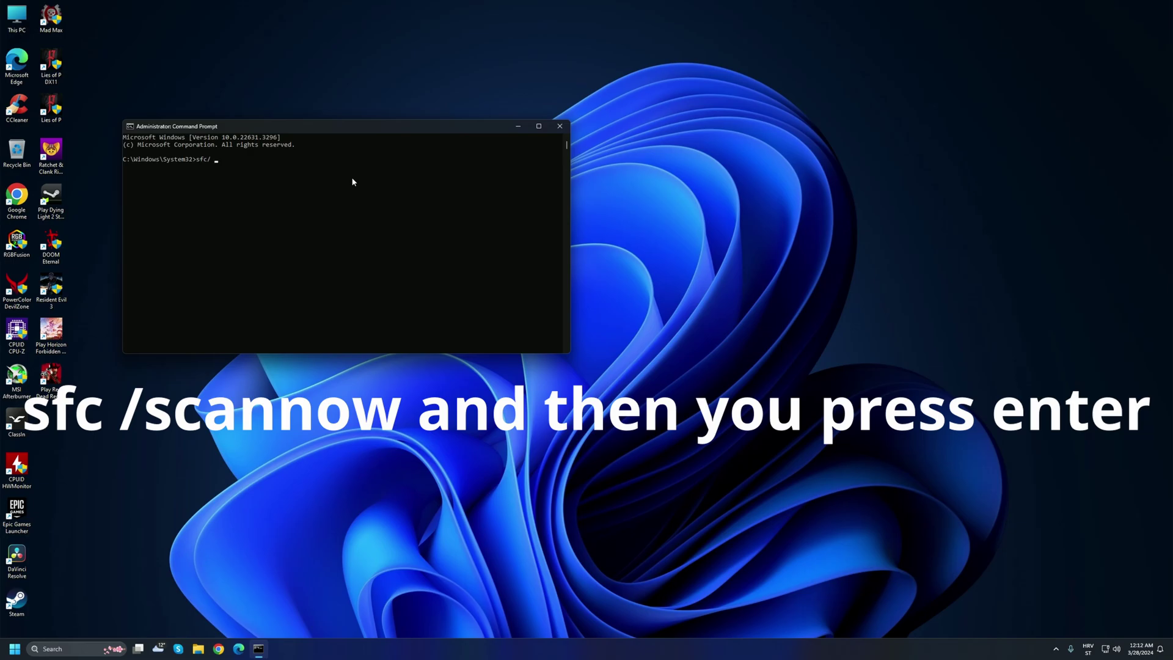
text(scannow)
key(Return)
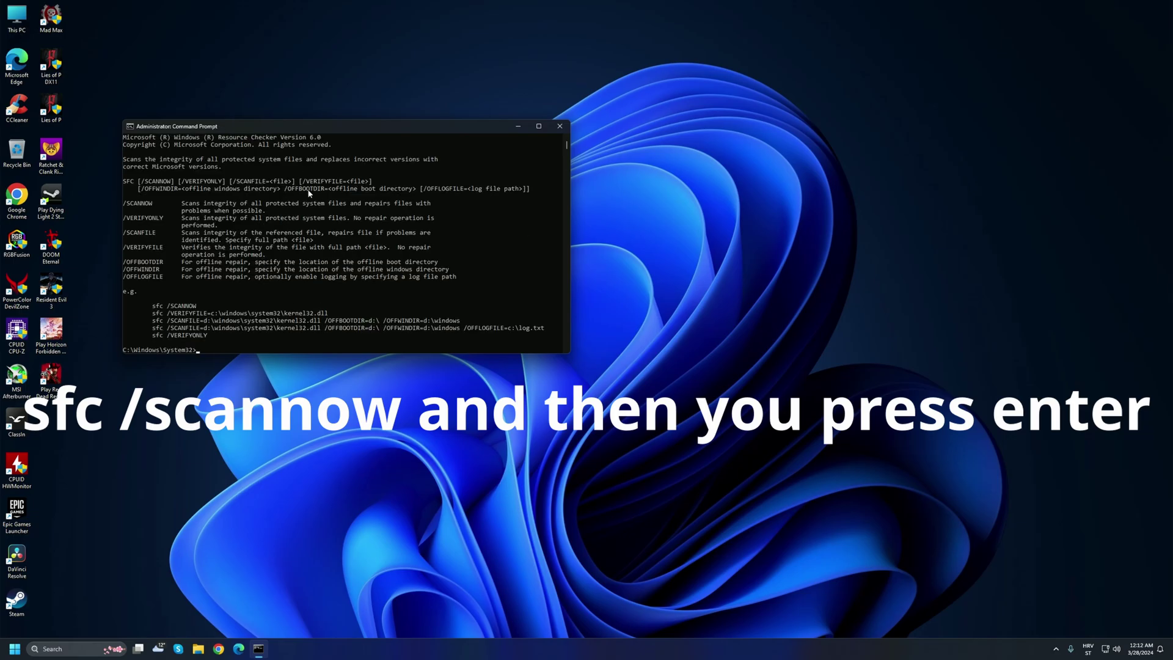
Step: Run sfc /scannow to check the protected system files, and close Command Prompt when the scan completes
text(sfc /scannow)
key(Return)
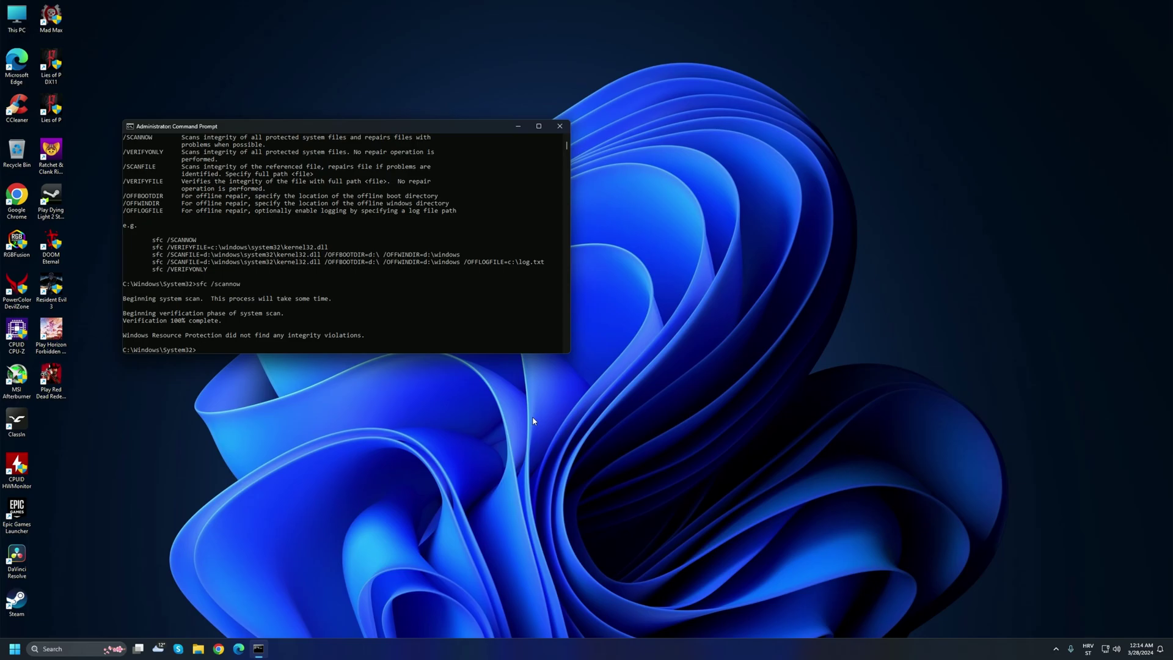
click(560, 127)
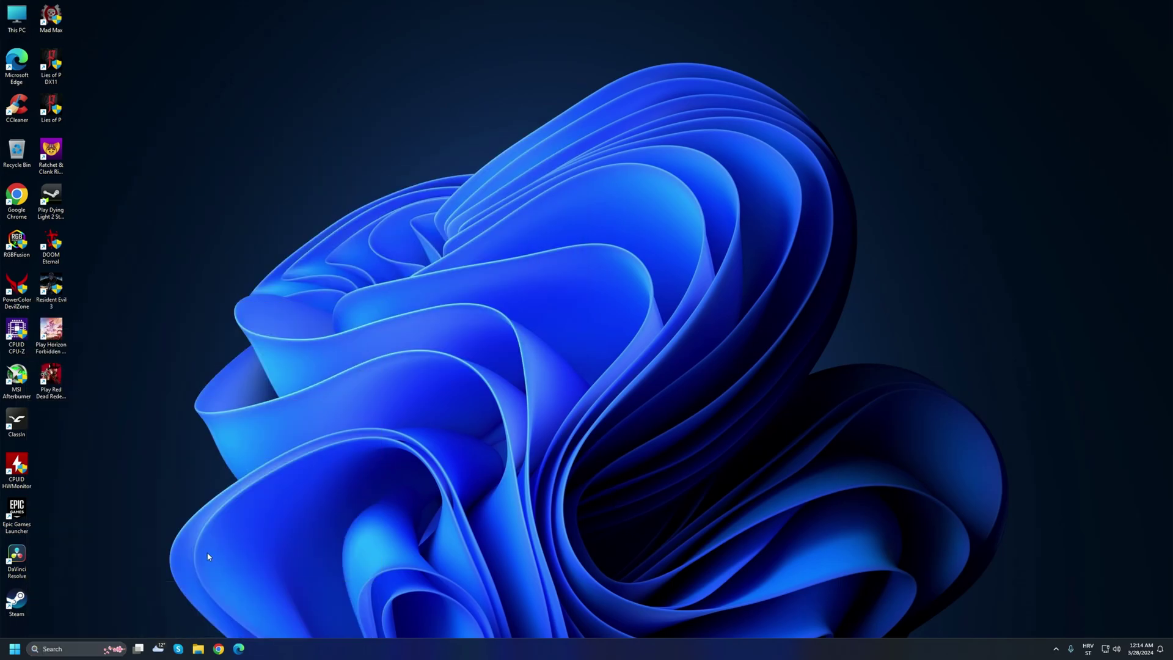
Step: Search Windows for "control panel" and open Control Panel
click(60, 652)
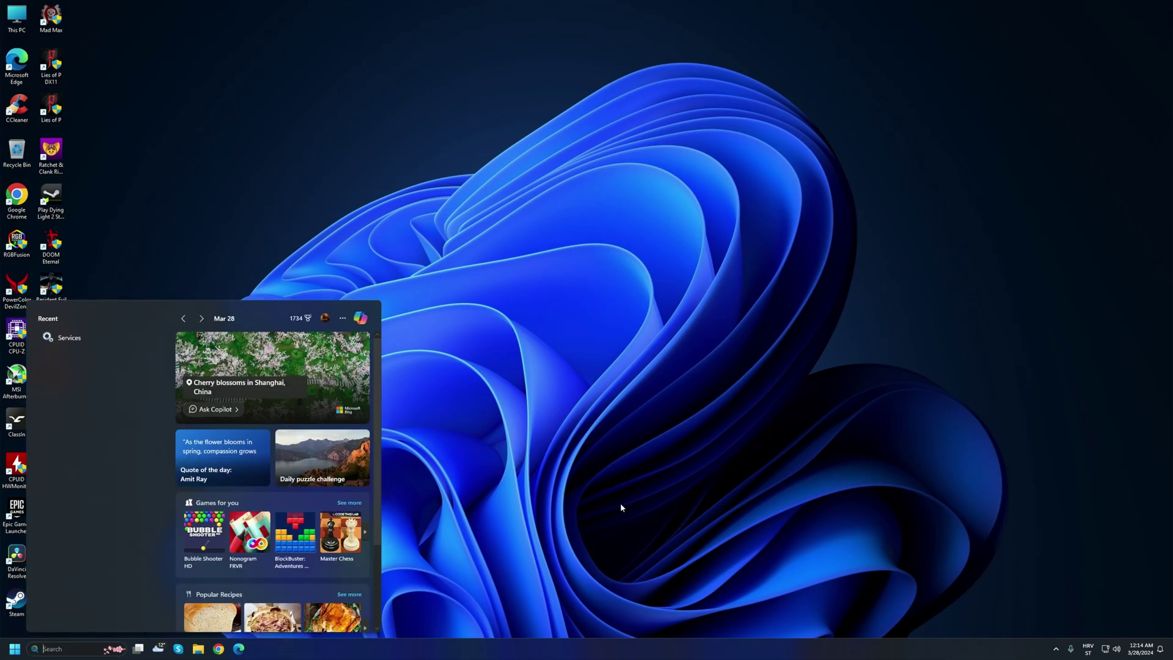
text(control pane)
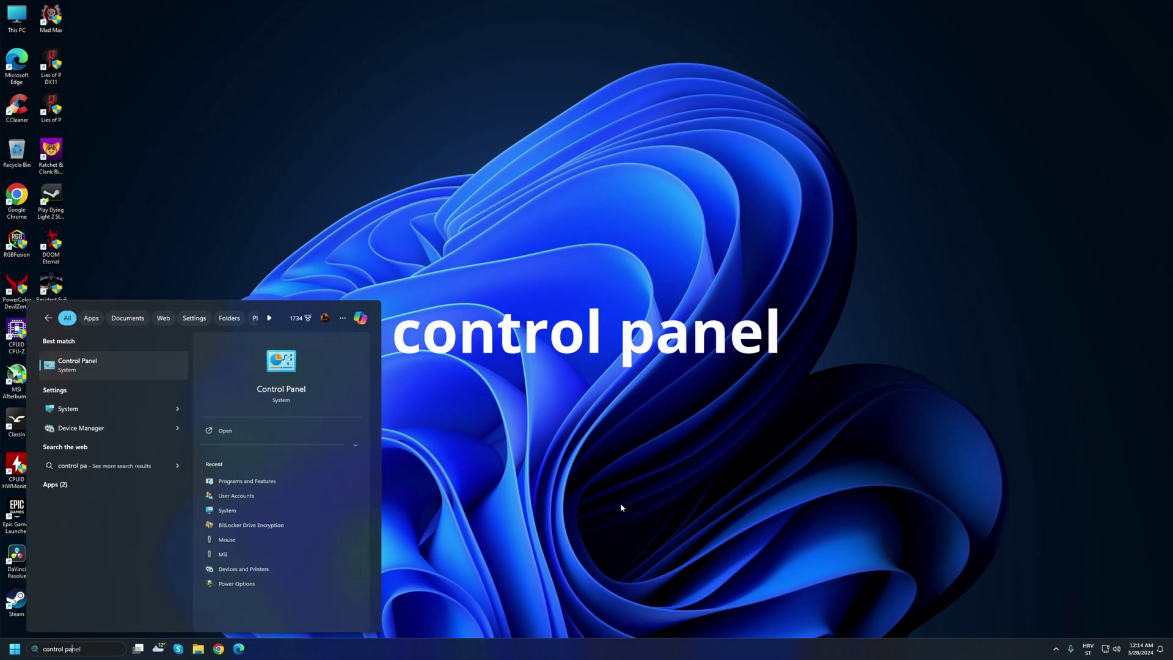
text(l)
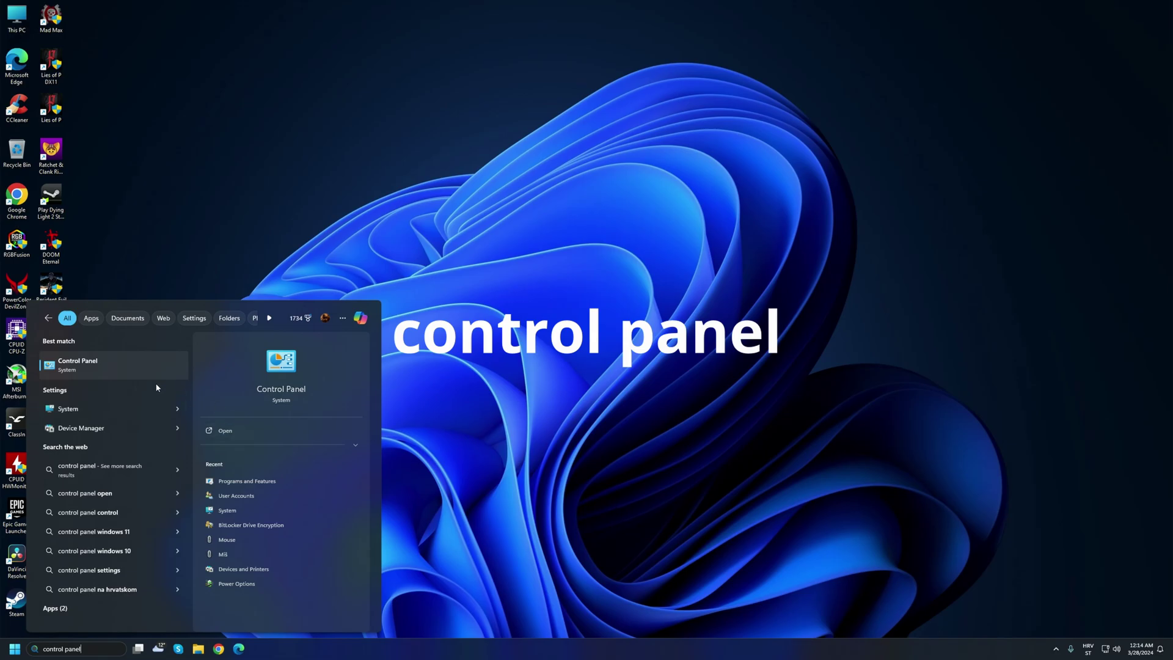
click(104, 364)
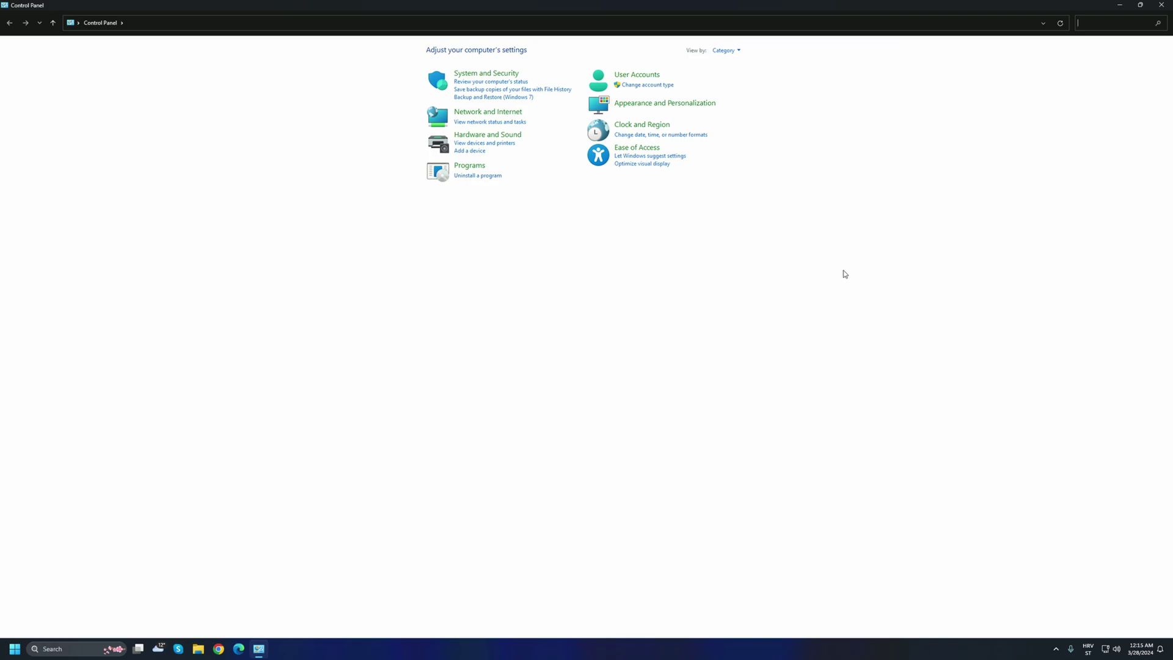
Step: Select the High performance plan in Power Options under System and Security, and close Control Panel
click(485, 78)
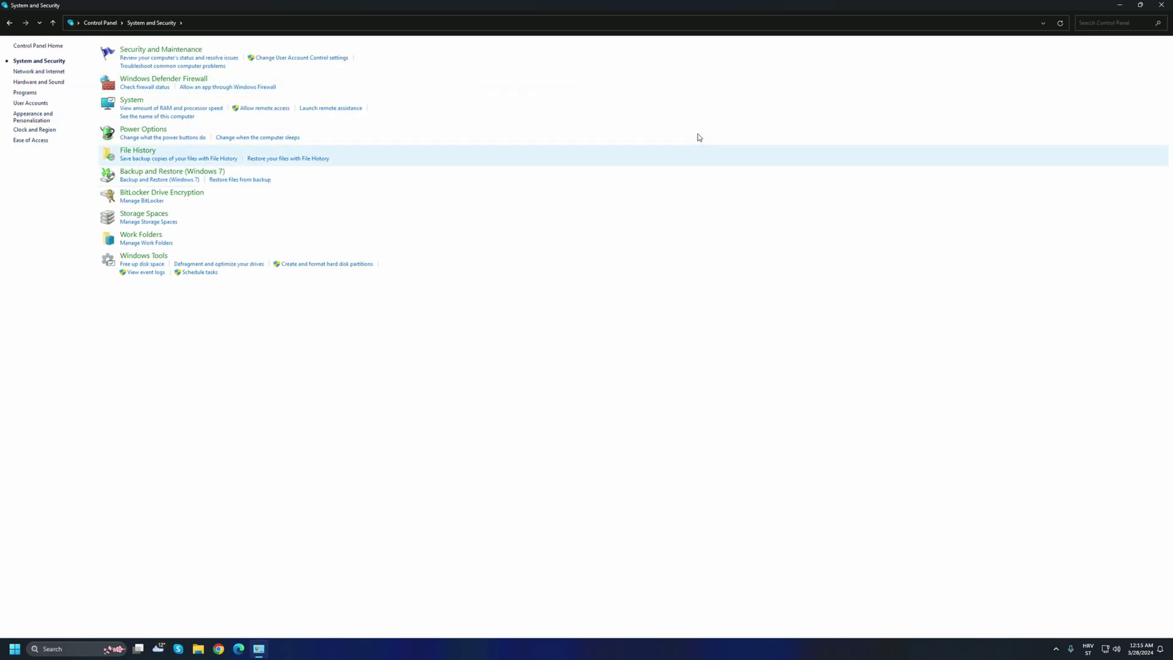
click(156, 131)
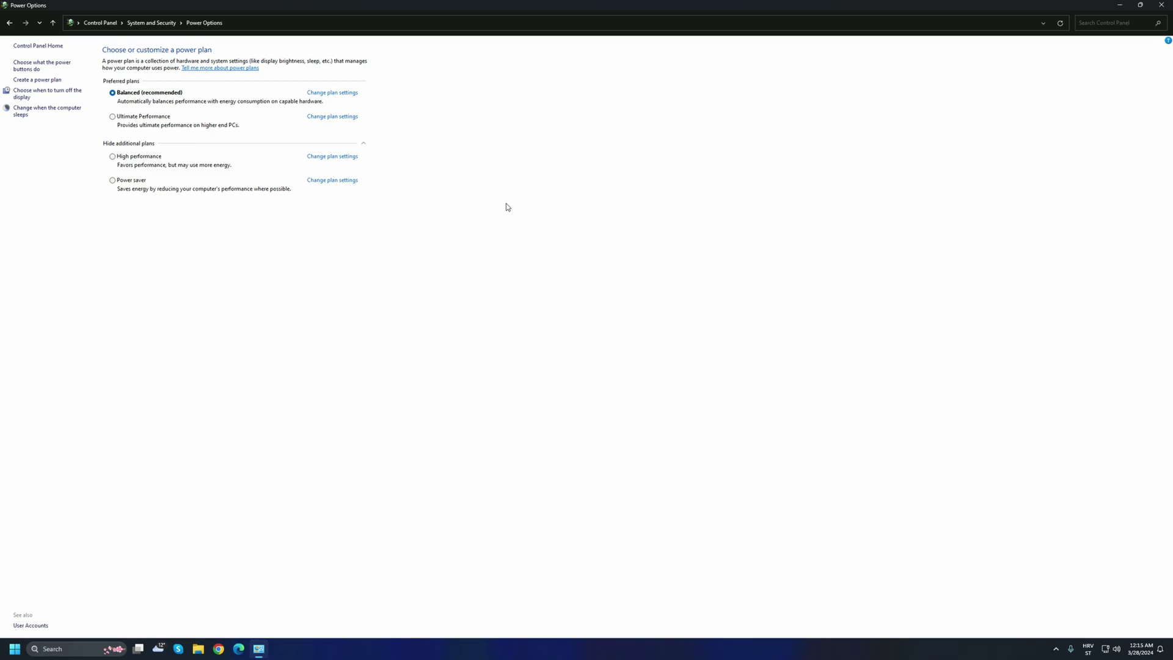
click(113, 157)
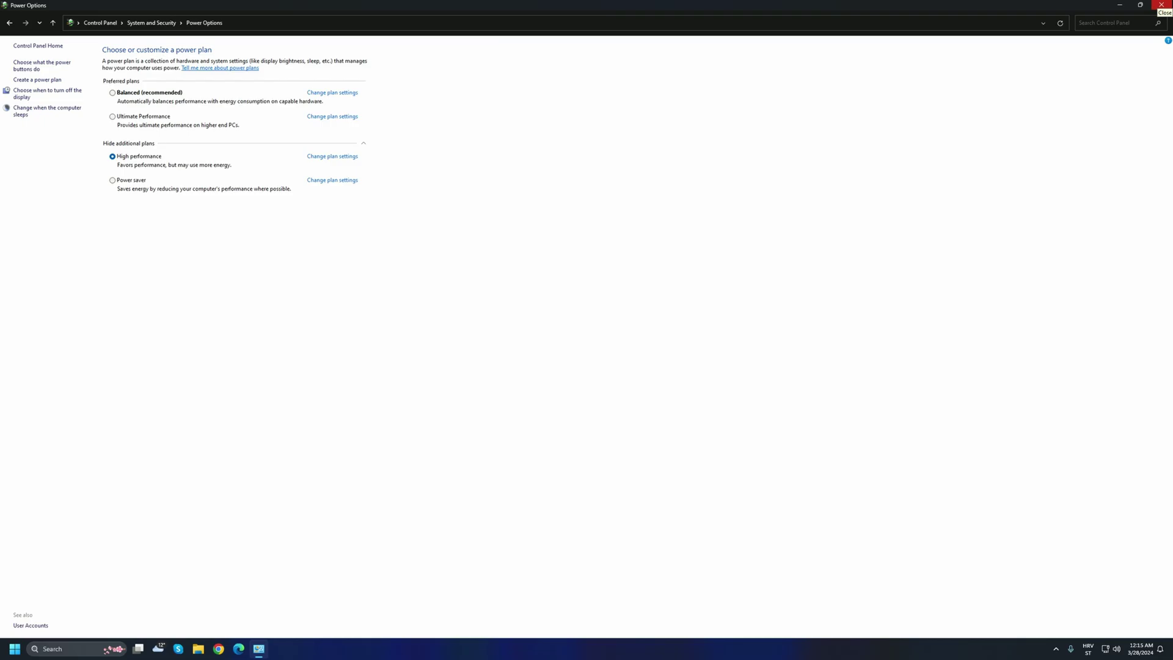
click(1161, 5)
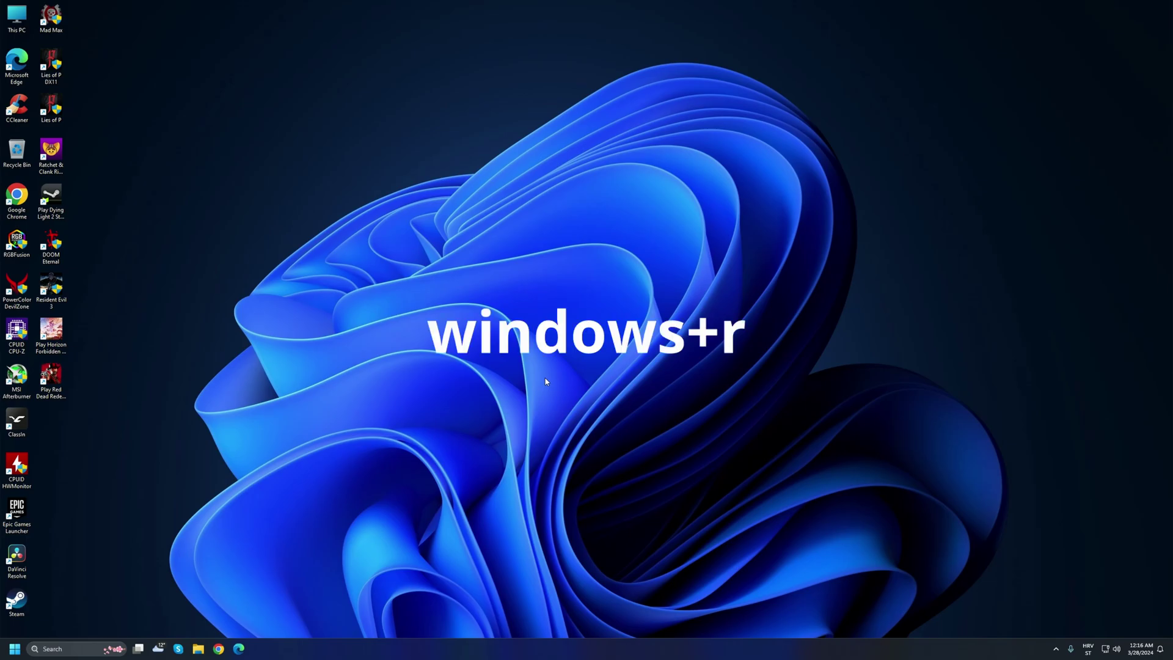
Step: Open the Windows Temp folder with the Run command "temp" and delete everything in it
key(super+r)
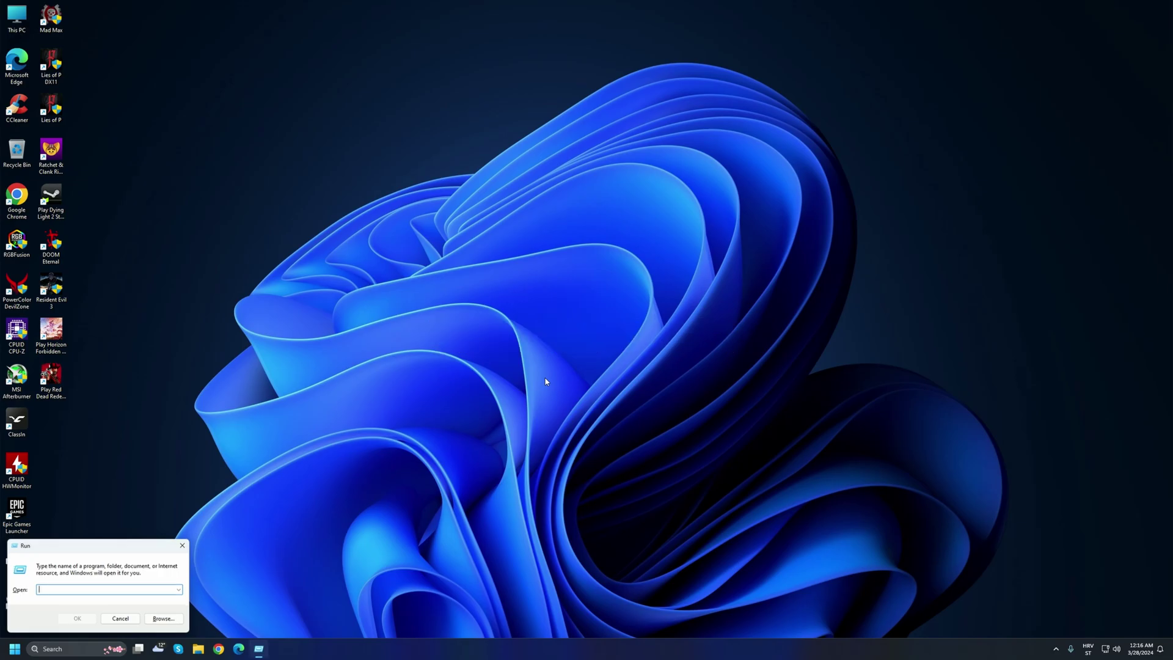
text(temp)
key(Return)
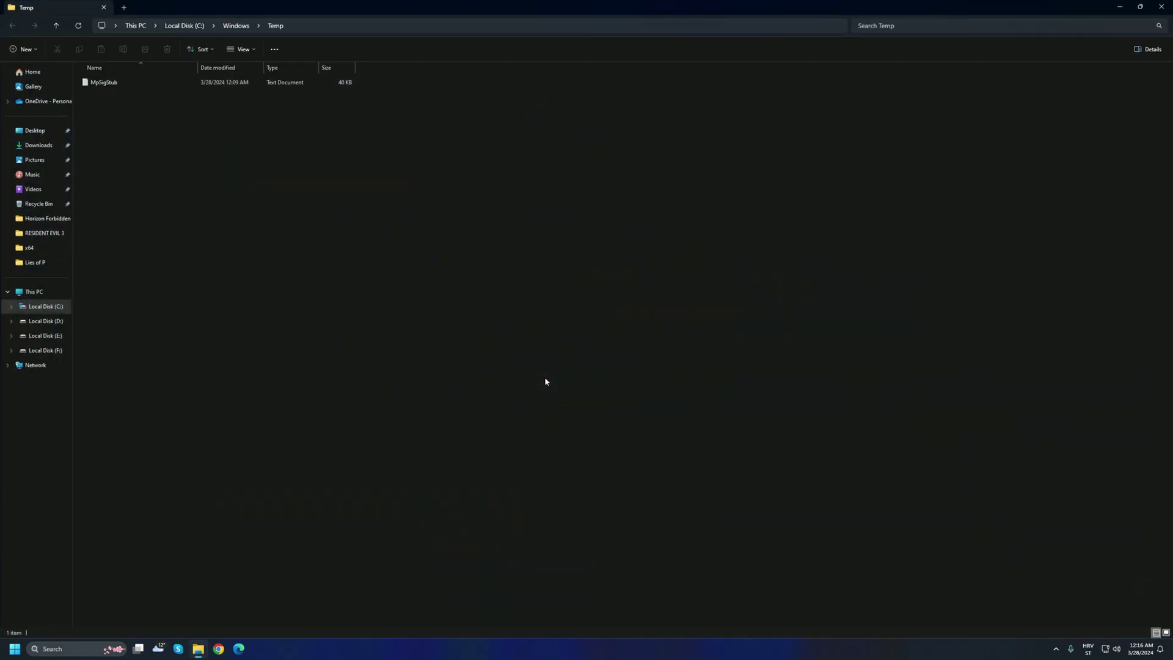
click(217, 89)
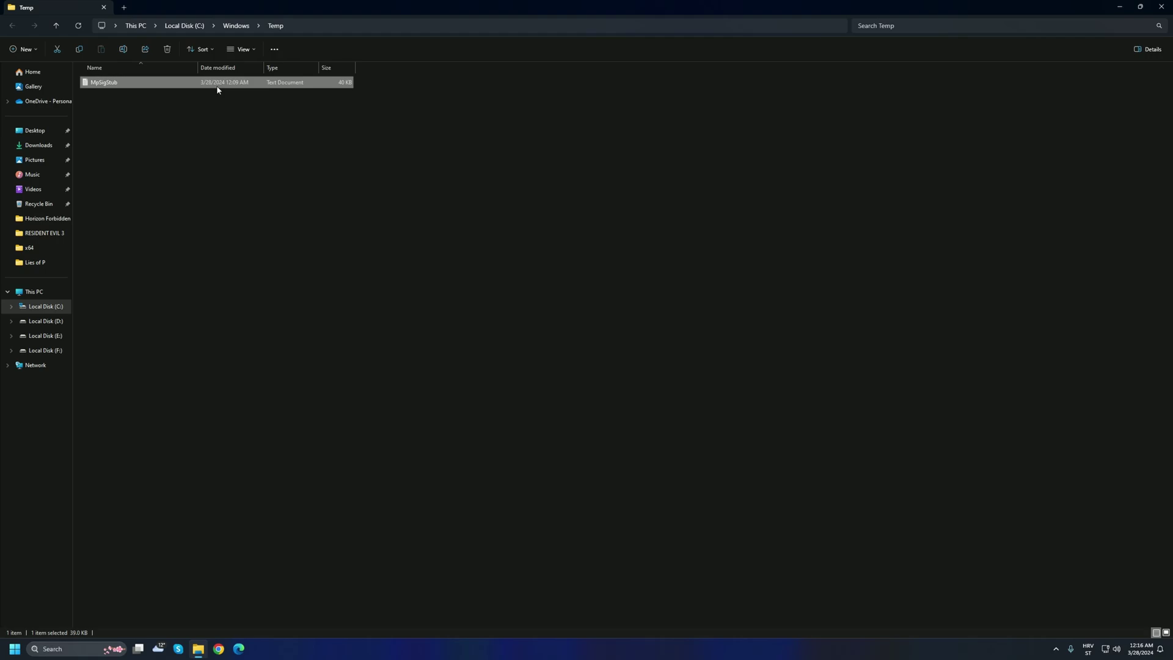
key(ctrl+a)
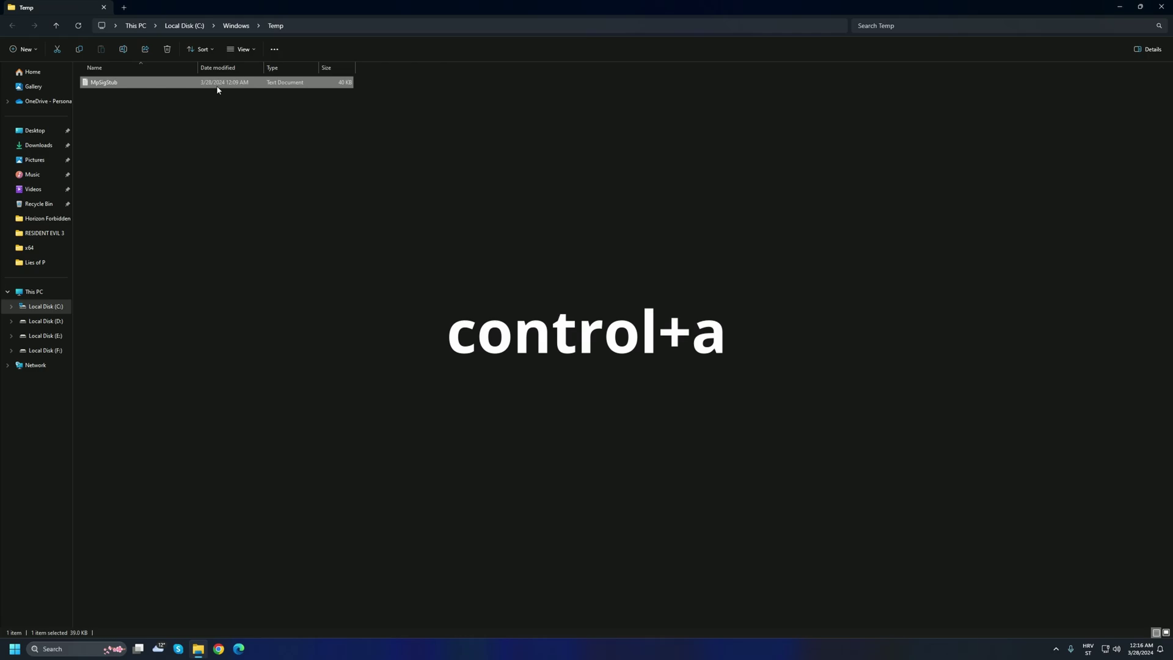
key(Delete)
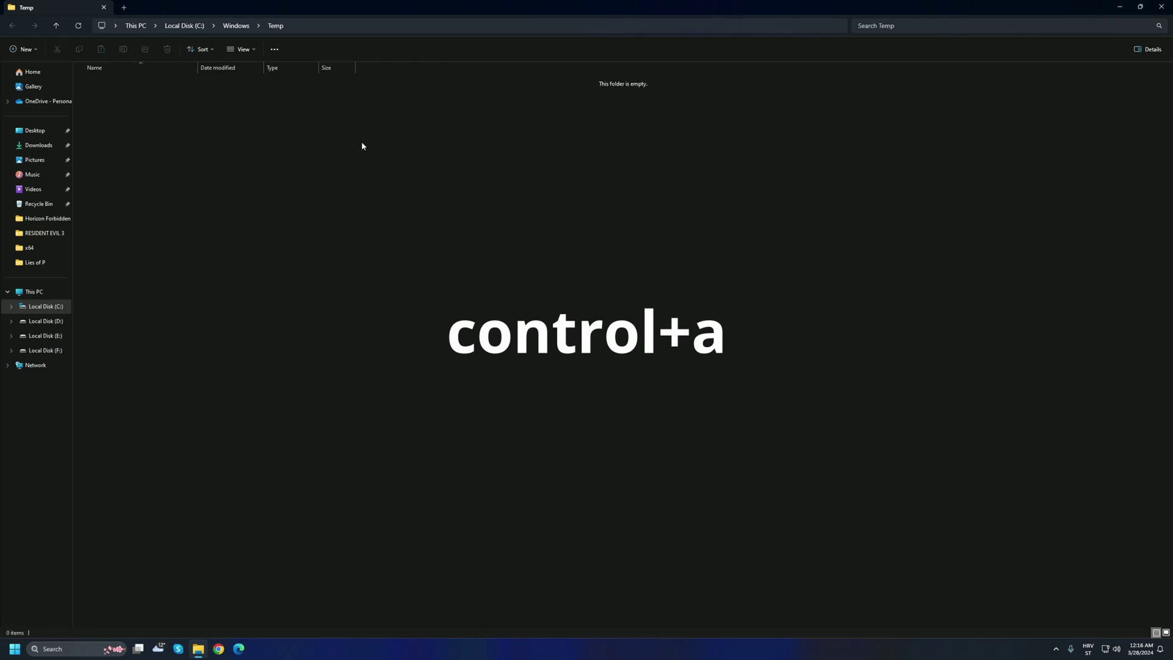
Step: Close the Windows Temp folder and open the user's temporary files folder with the Run command "%temp%"
click(1161, 6)
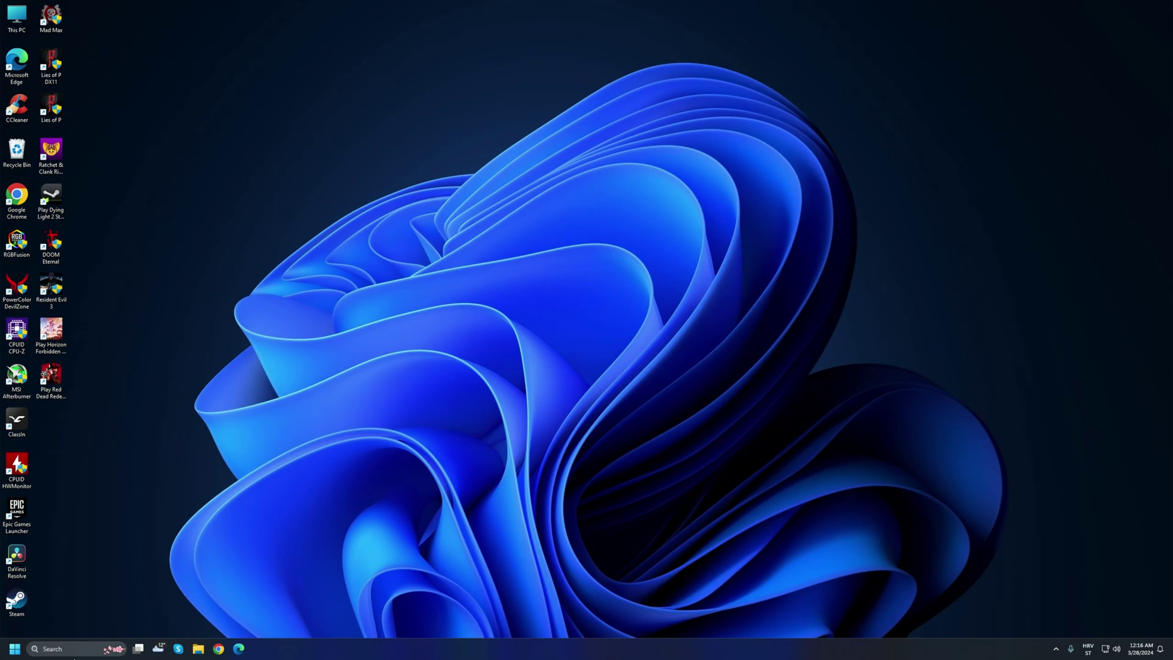
click(67, 649)
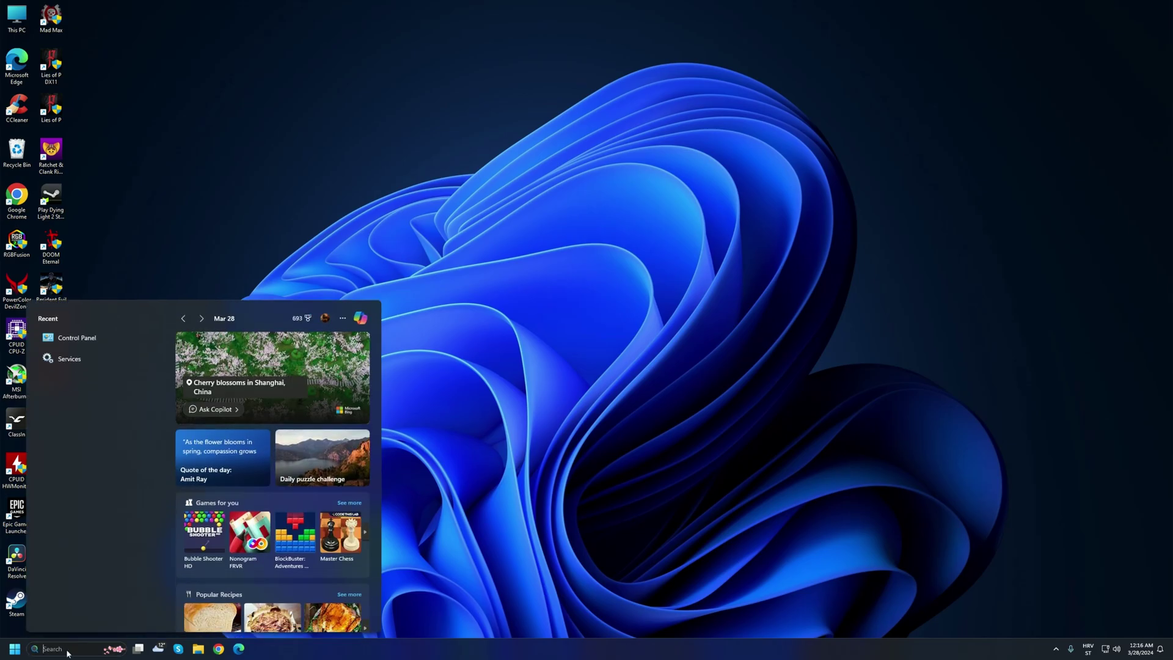
click(562, 438)
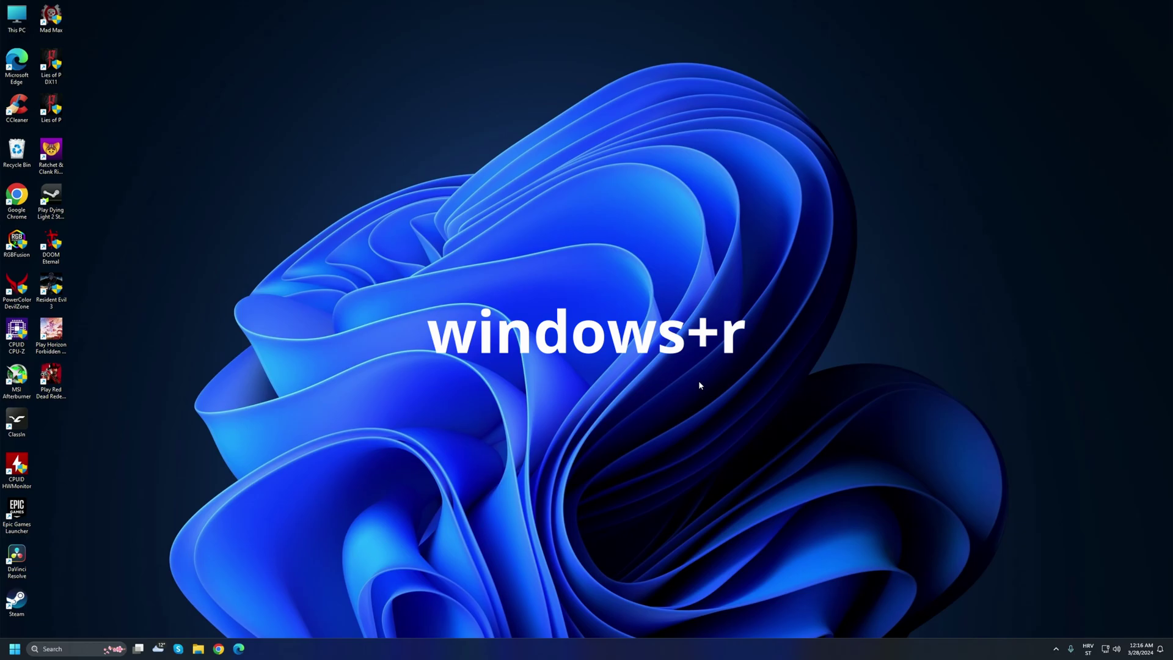
key(super+r)
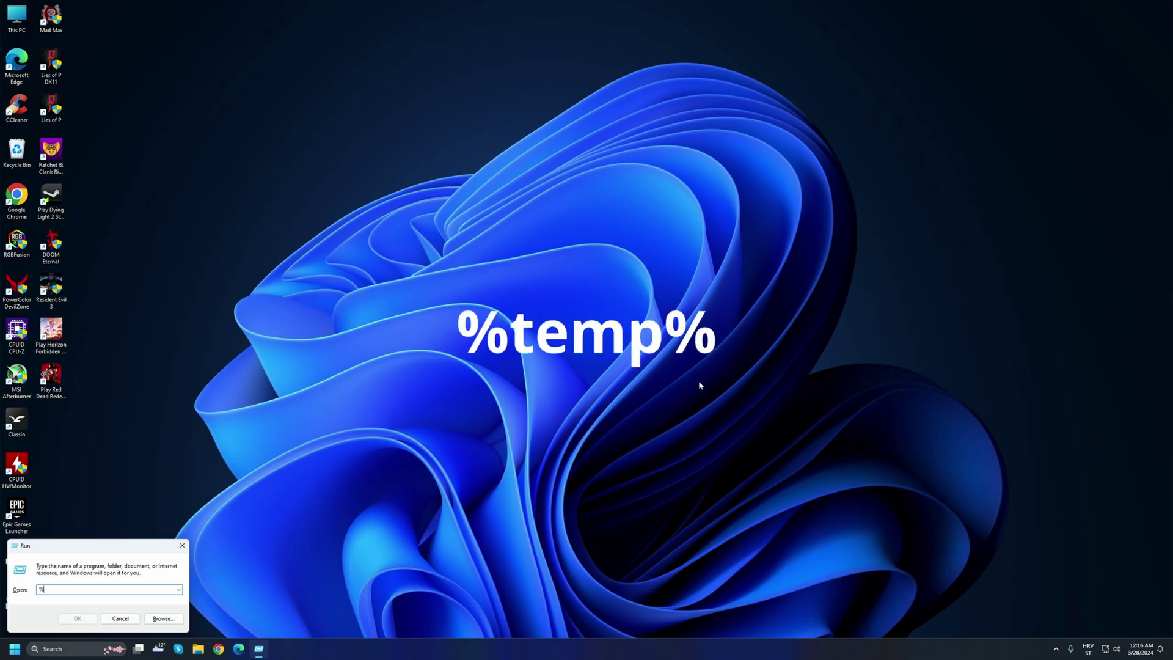
text(%temp%)
key(Return)
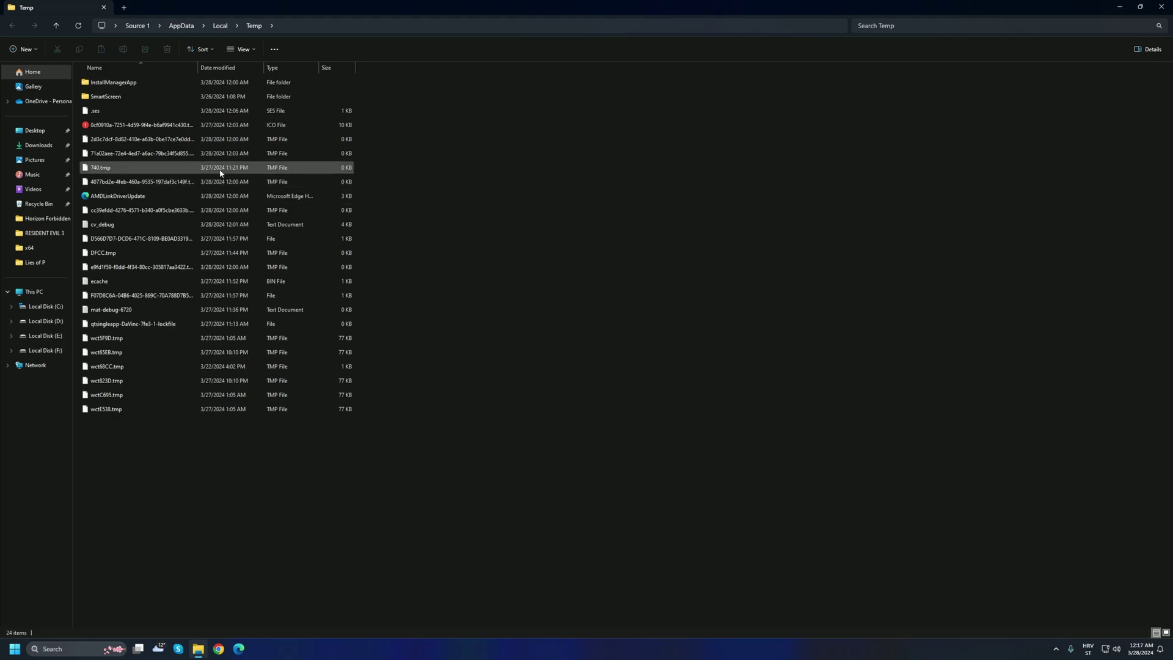
Step: Delete everything in the user's Temp folder, skipping all files that are in use, and close the folder
click(221, 173)
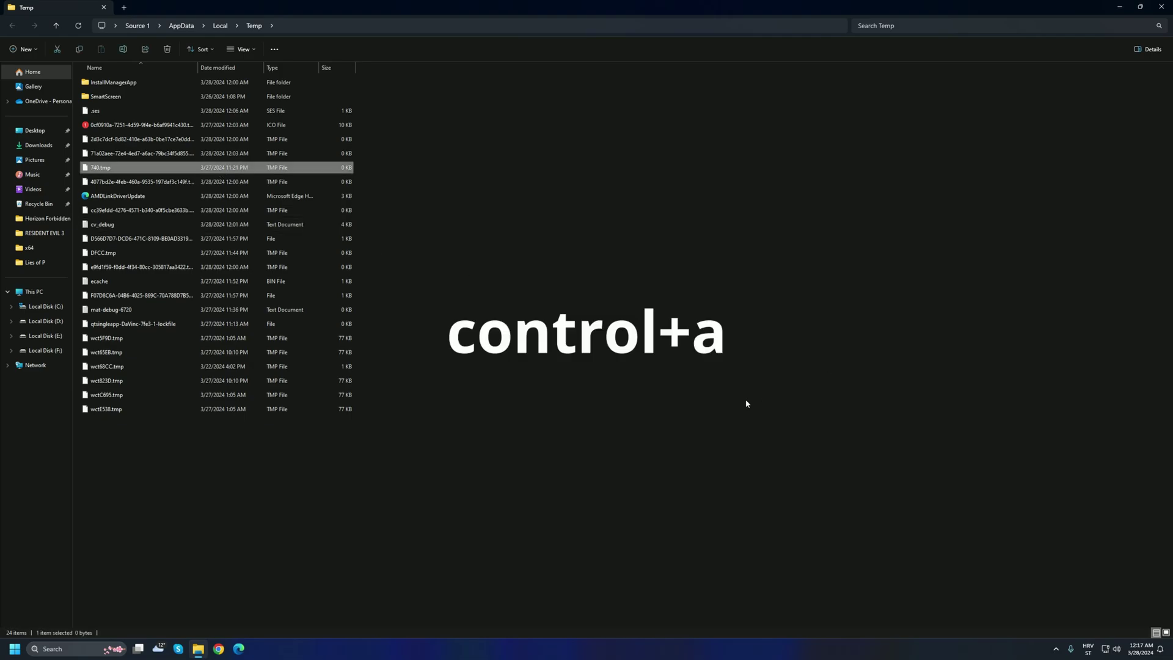
key(ctrl+a)
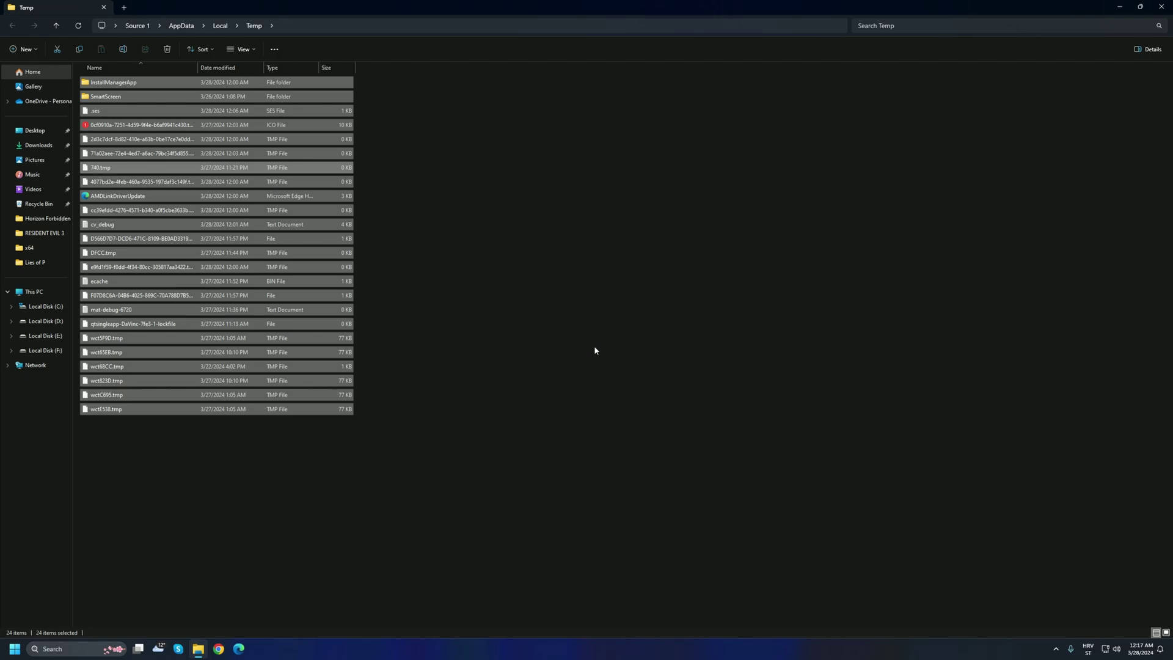
key(Delete)
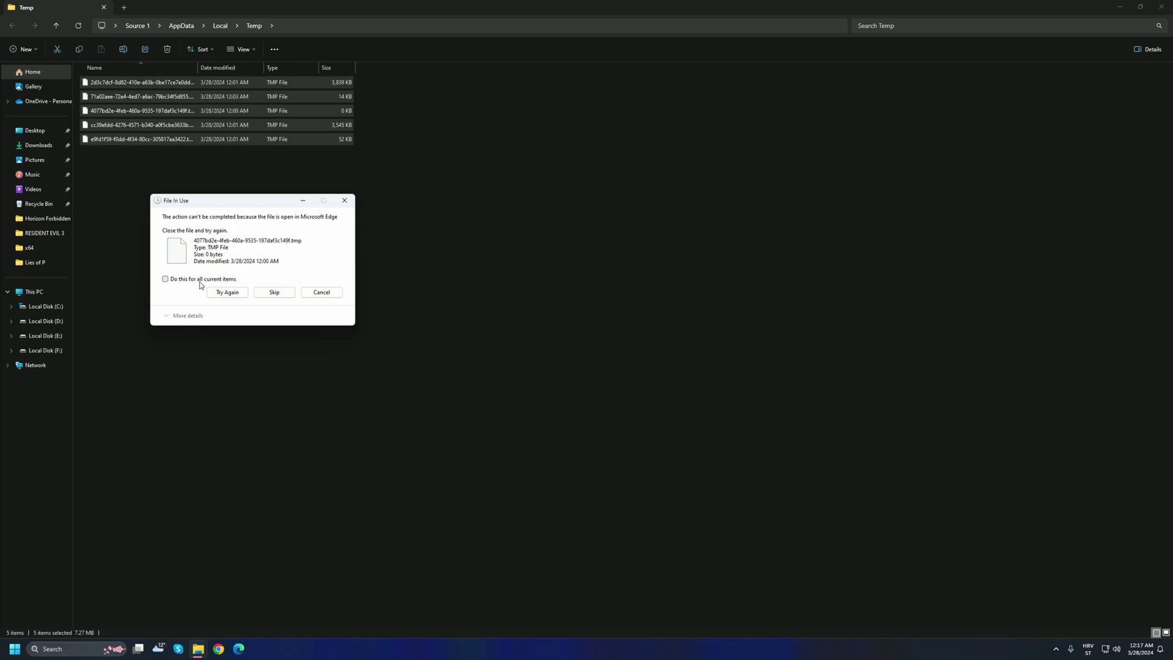
click(167, 279)
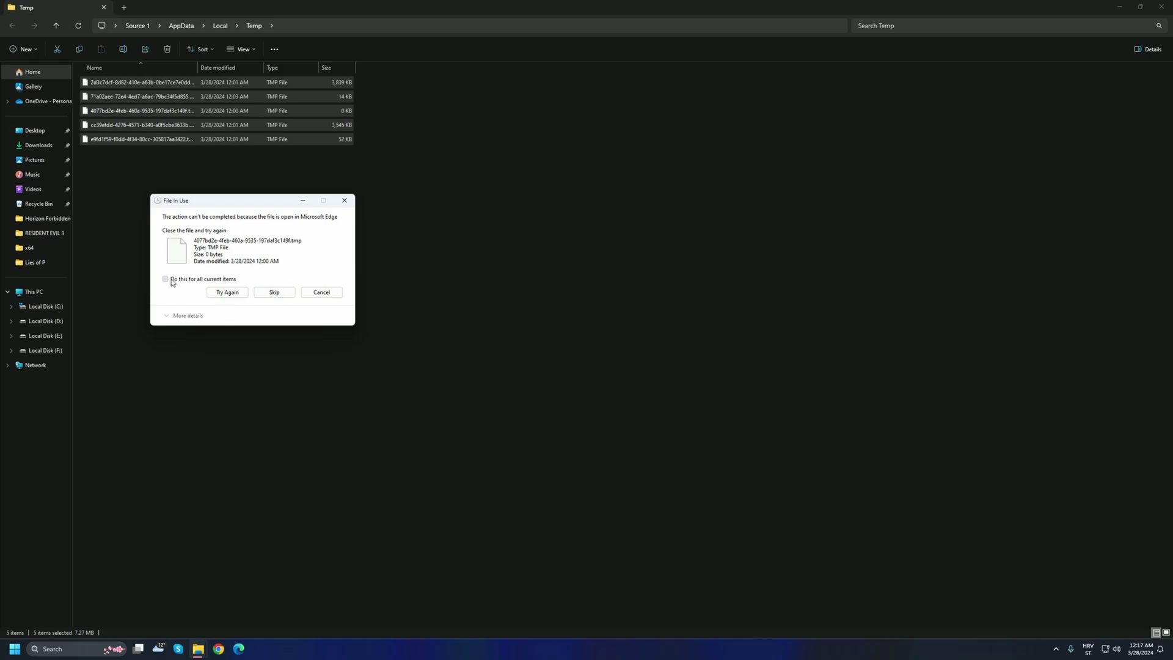
click(282, 293)
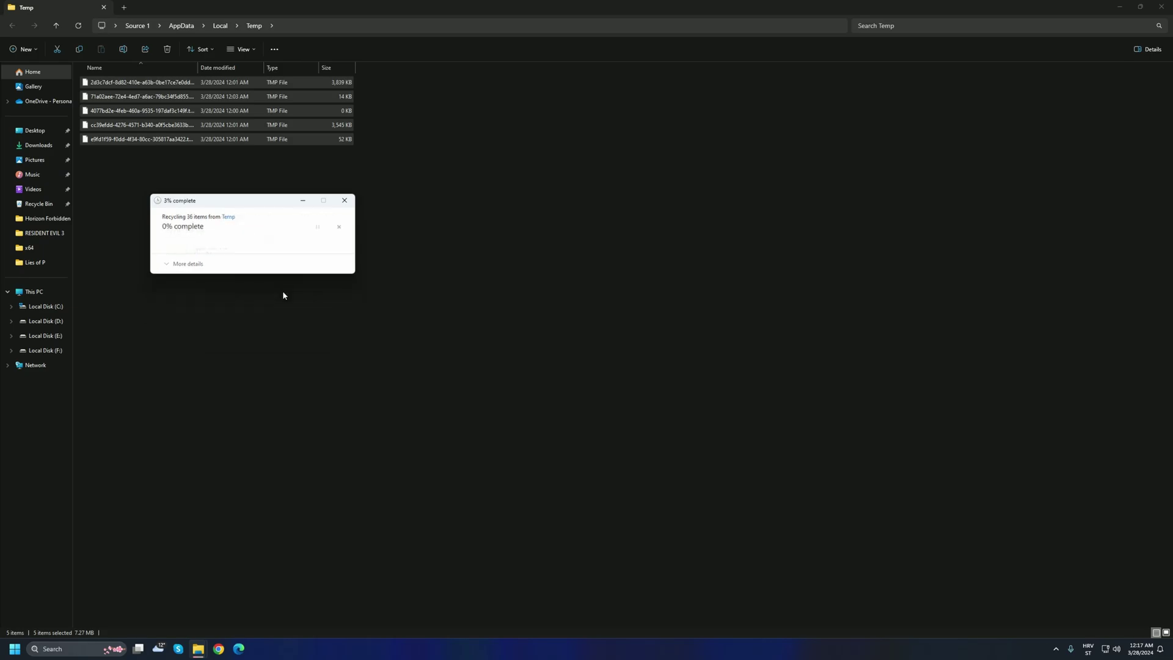
click(600, 302)
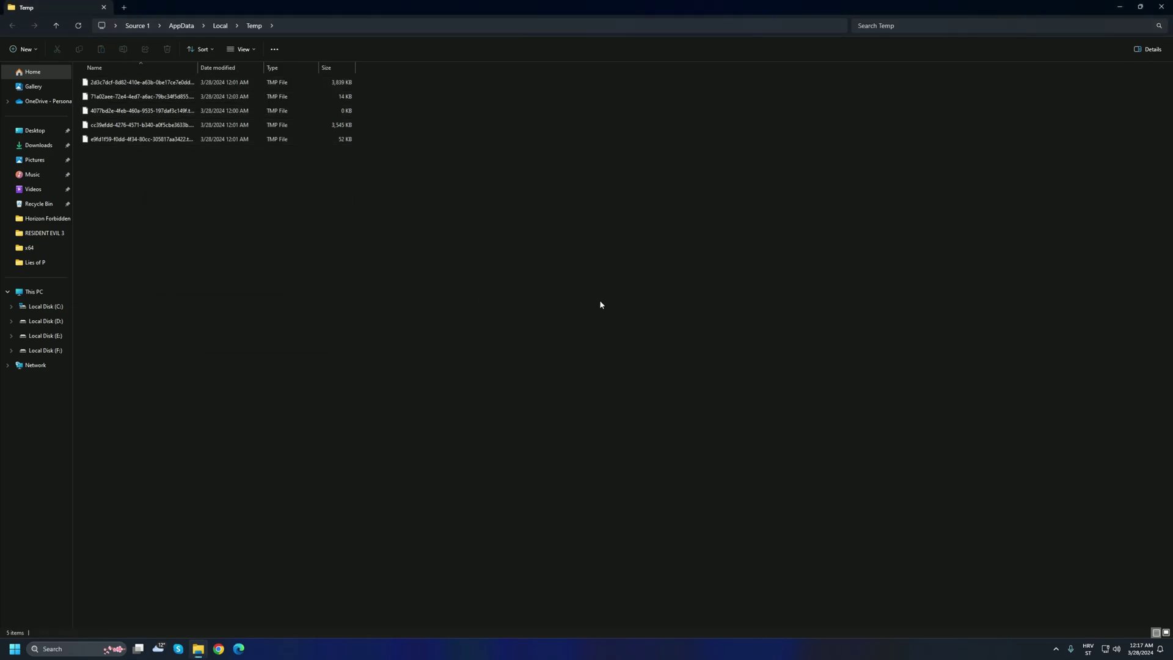
click(1167, 4)
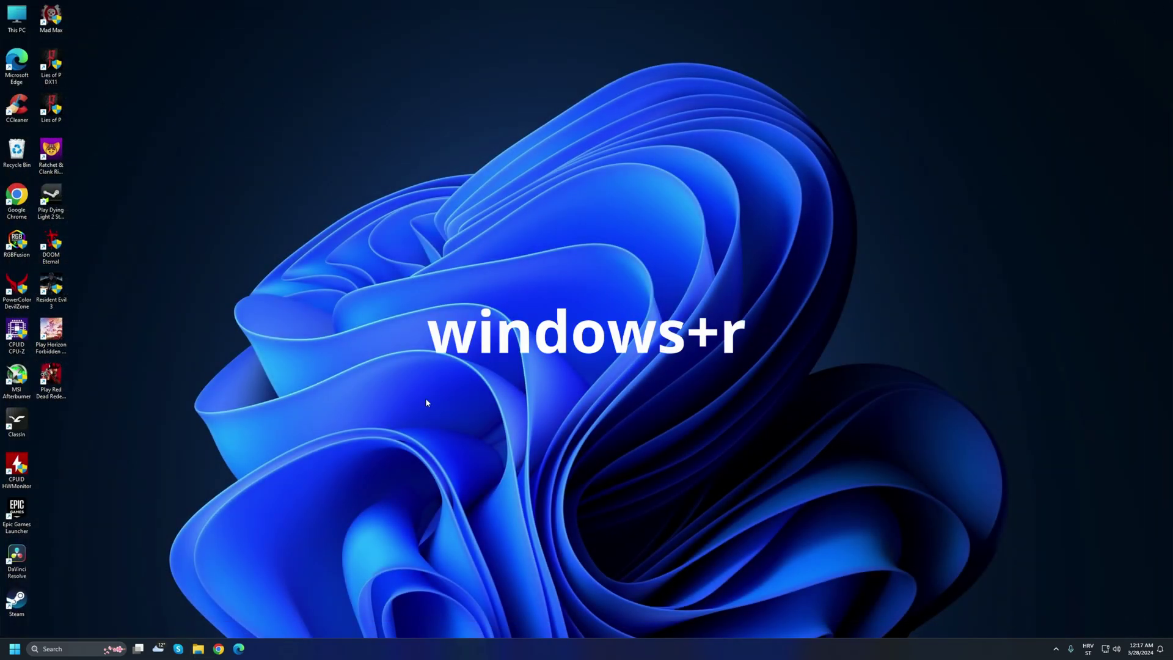
Step: Open the Windows Prefetch folder with the Run command "prefetch" to check its contents, and close it
key(super+r)
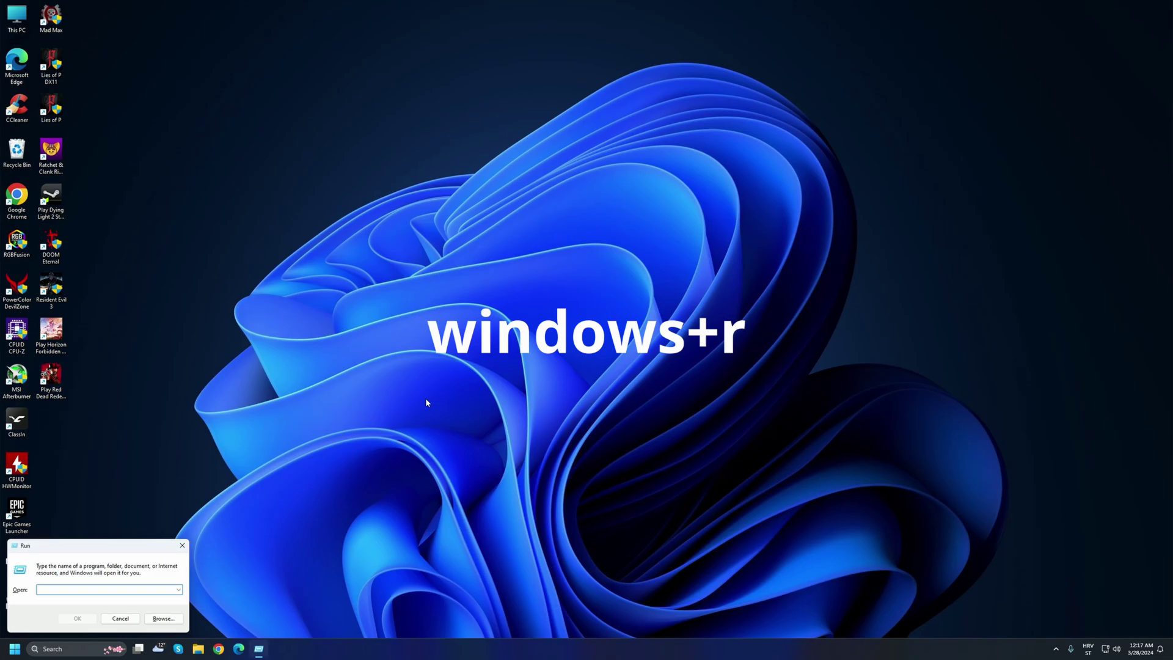
text(prefetch)
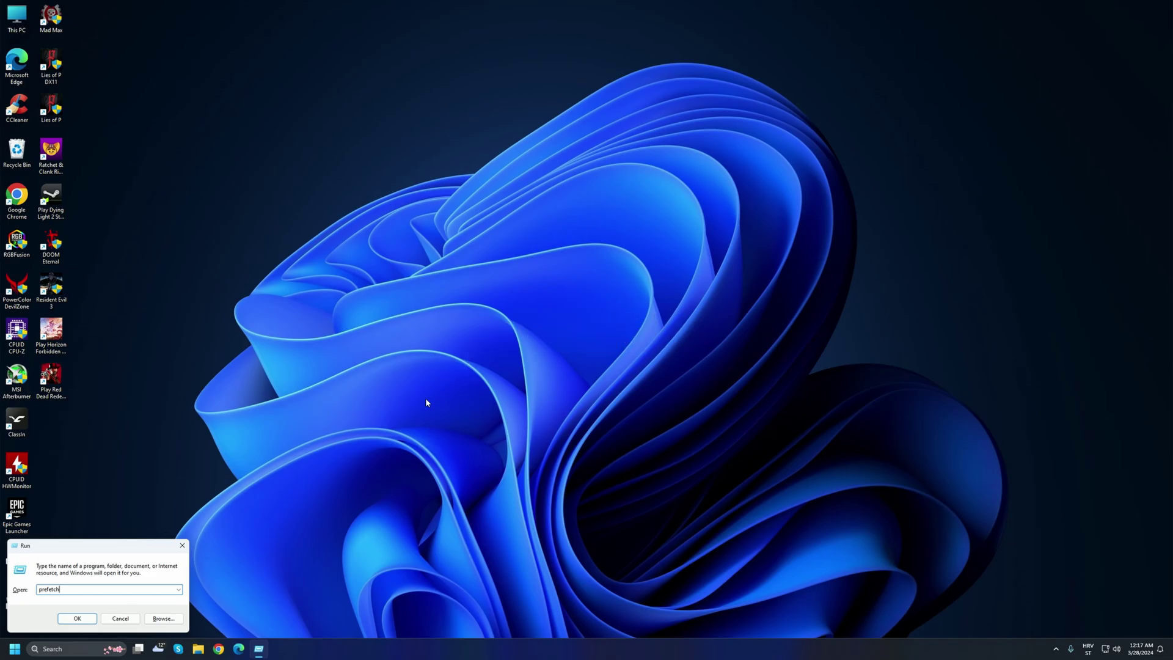
key(Return)
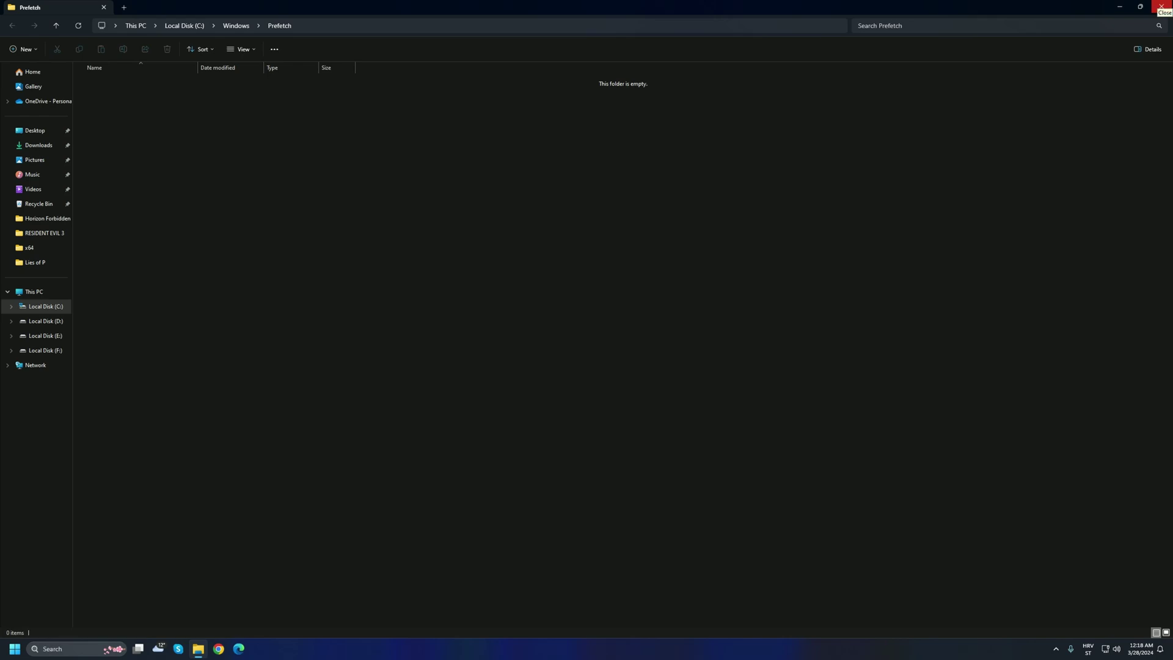
click(1161, 6)
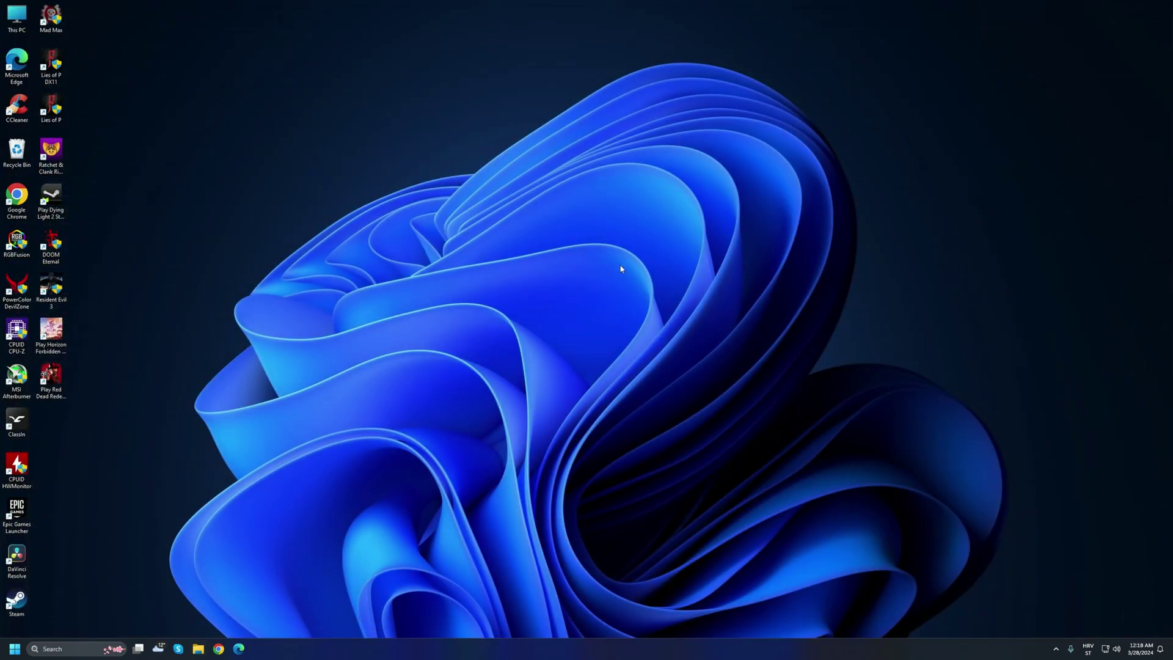
Step: Empty the Recycle Bin, confirming the permanent deletion of its items
right_click(12, 159)
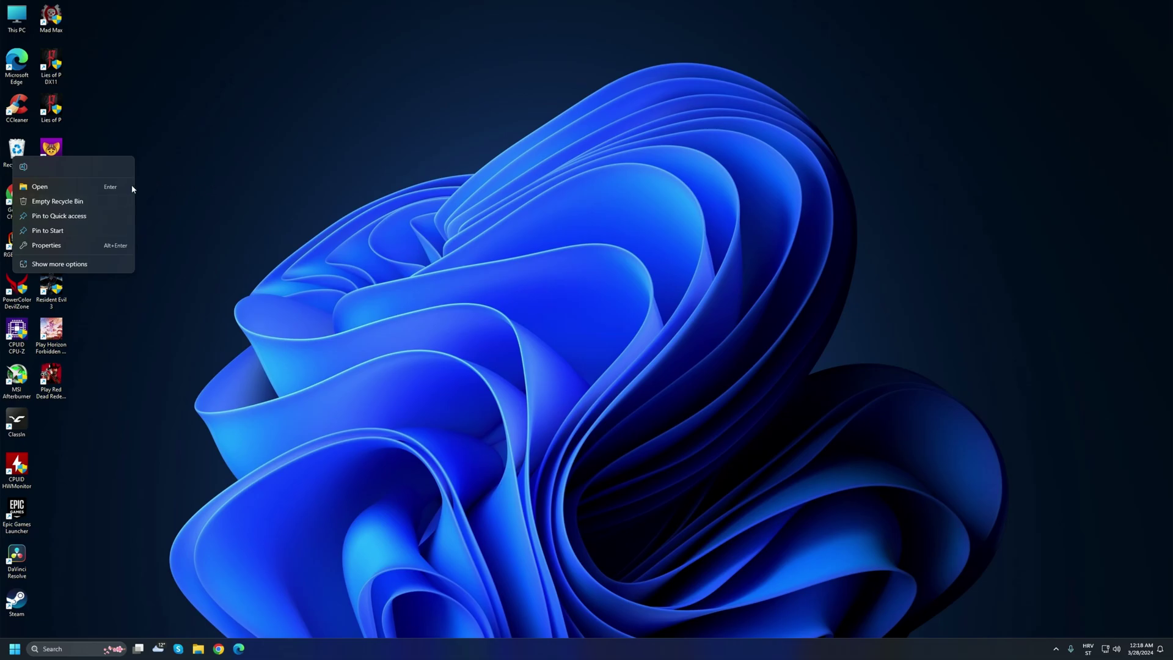
click(91, 203)
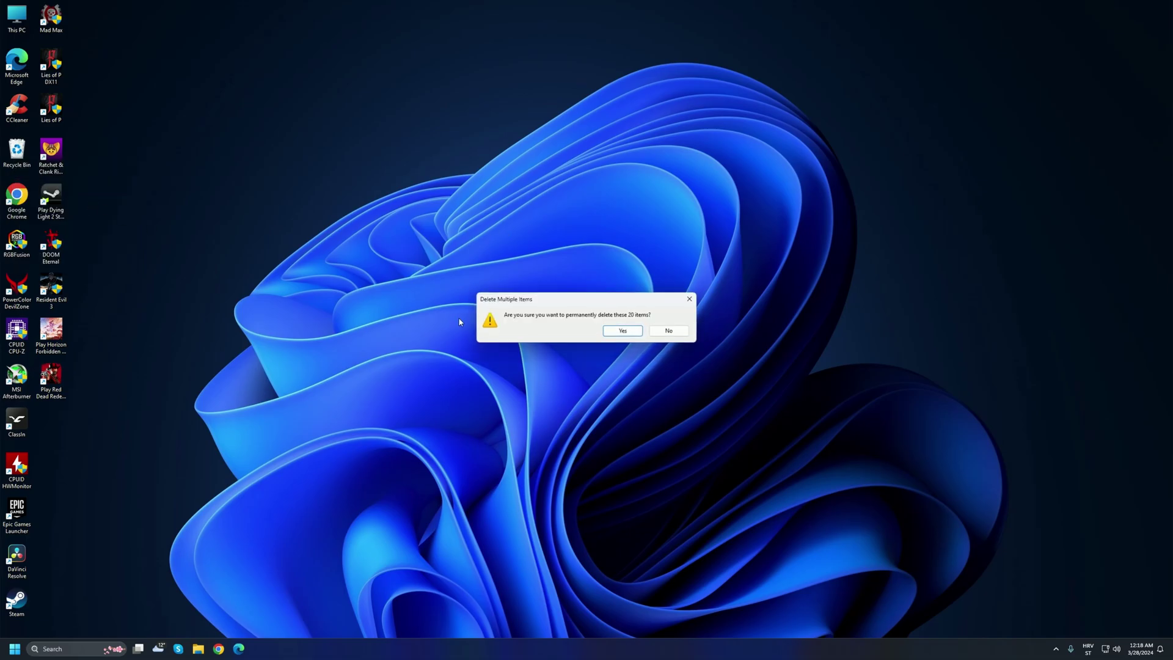
click(627, 333)
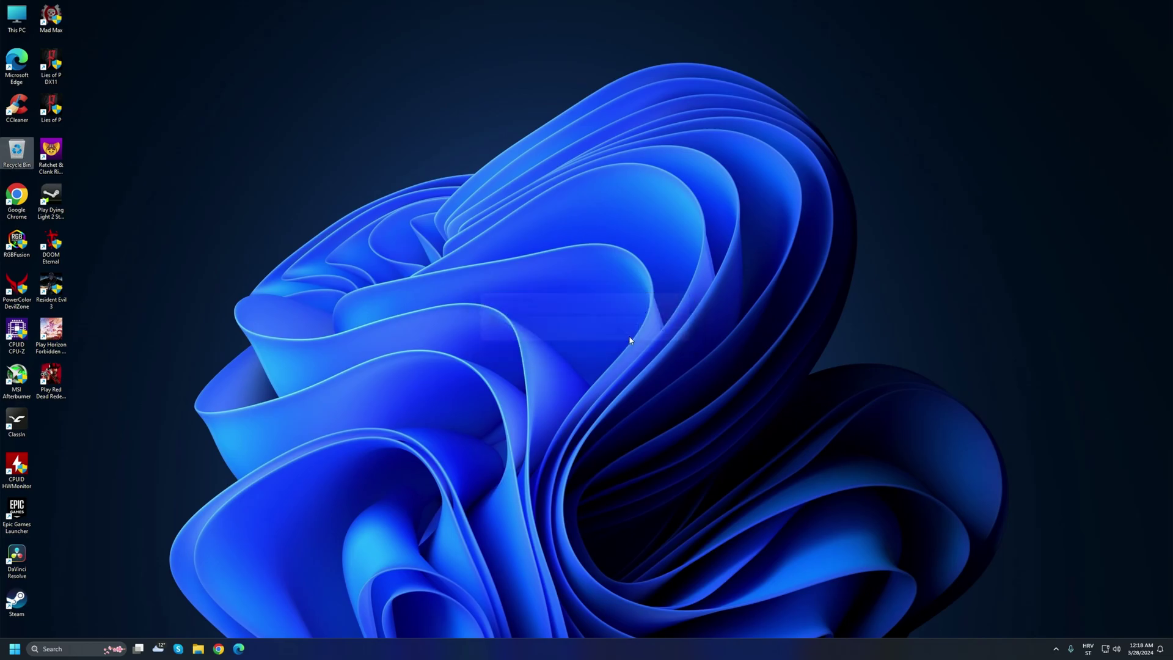
click(474, 275)
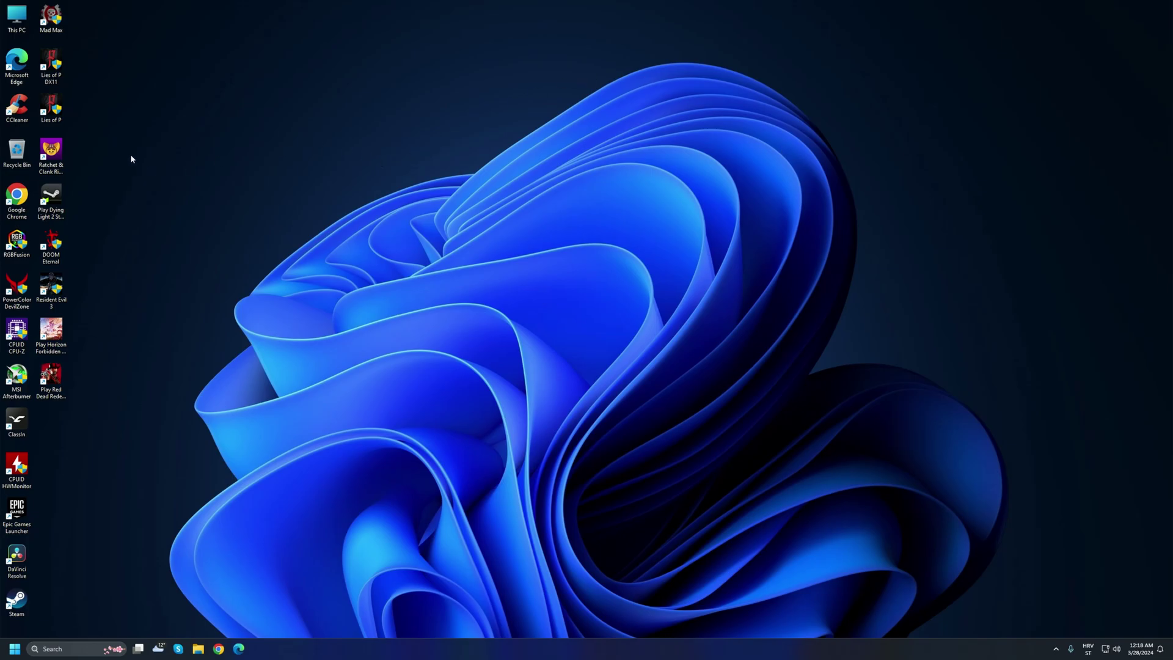
Step: Open CCleaner and run the Health Check computer scan, force-closing Edge Chromium for it
double_click(17, 109)
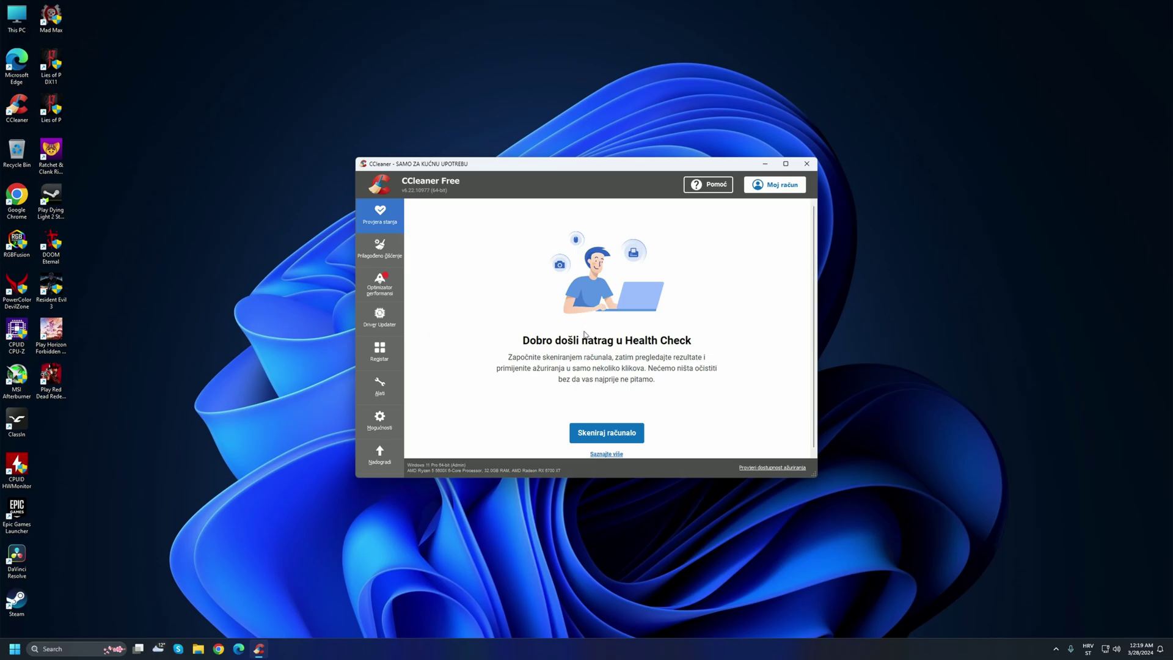
click(620, 446)
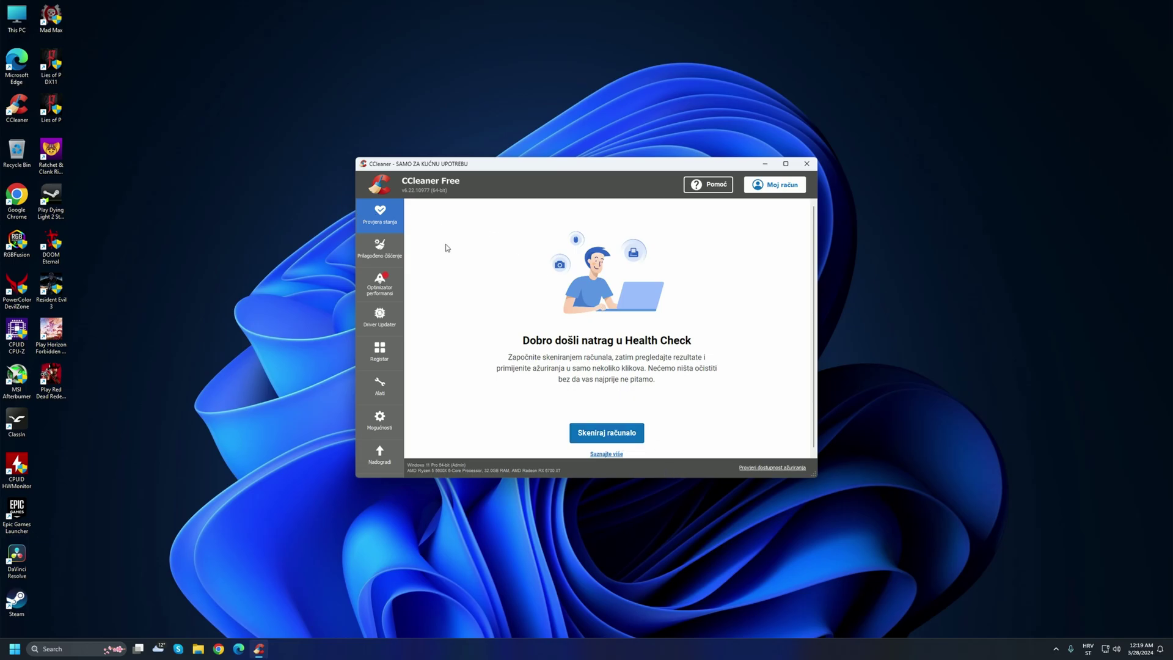
click(623, 435)
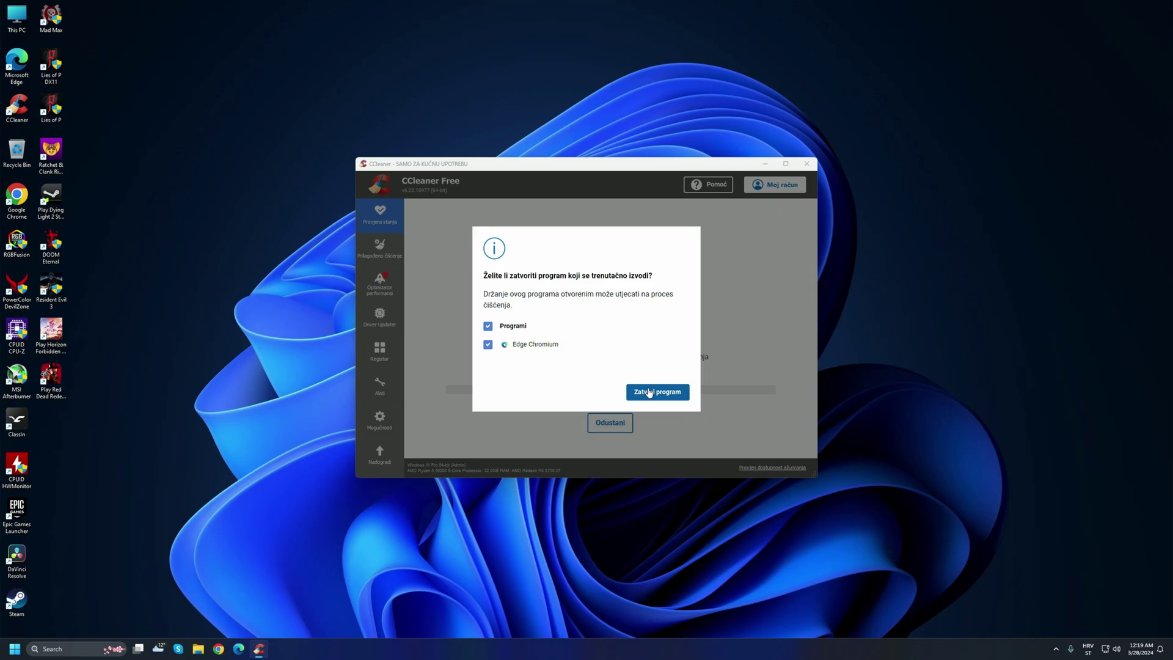
click(650, 393)
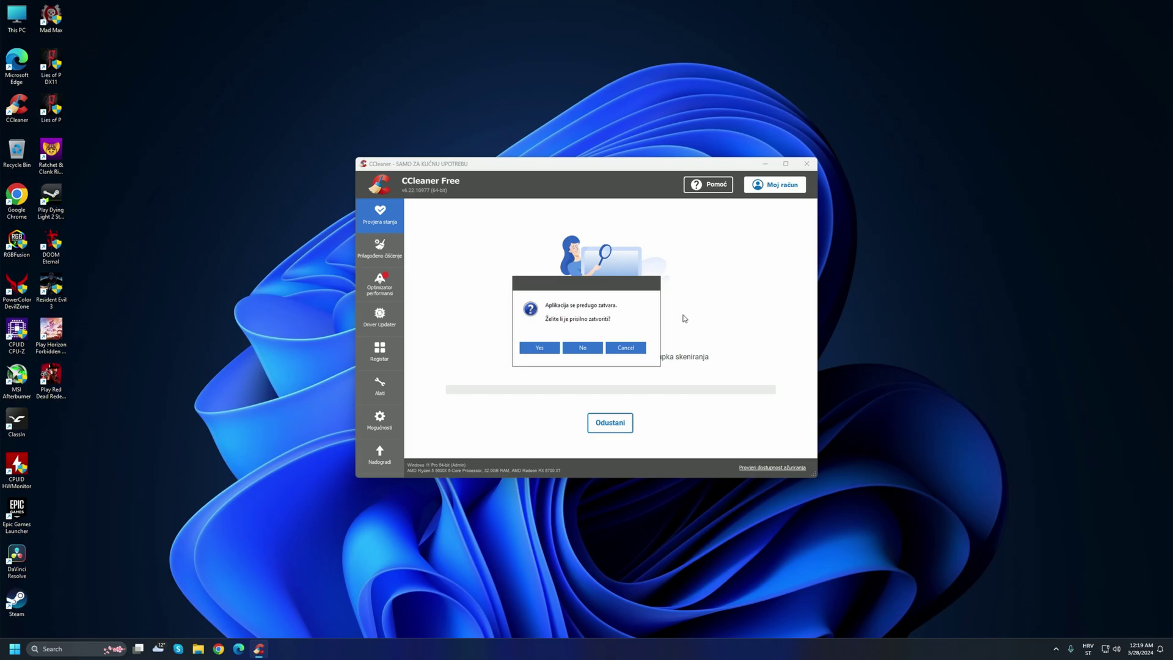
click(539, 347)
click(581, 328)
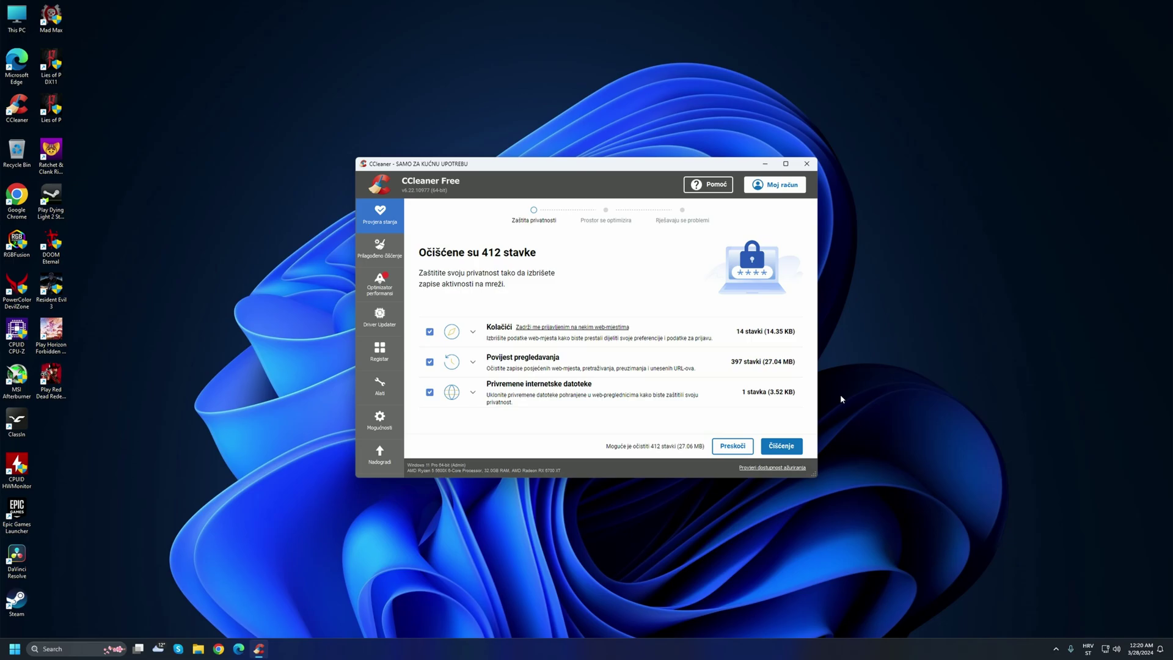
Step: Clean the found privacy items in Health Check, as well as the temporary system files and application cache
click(785, 454)
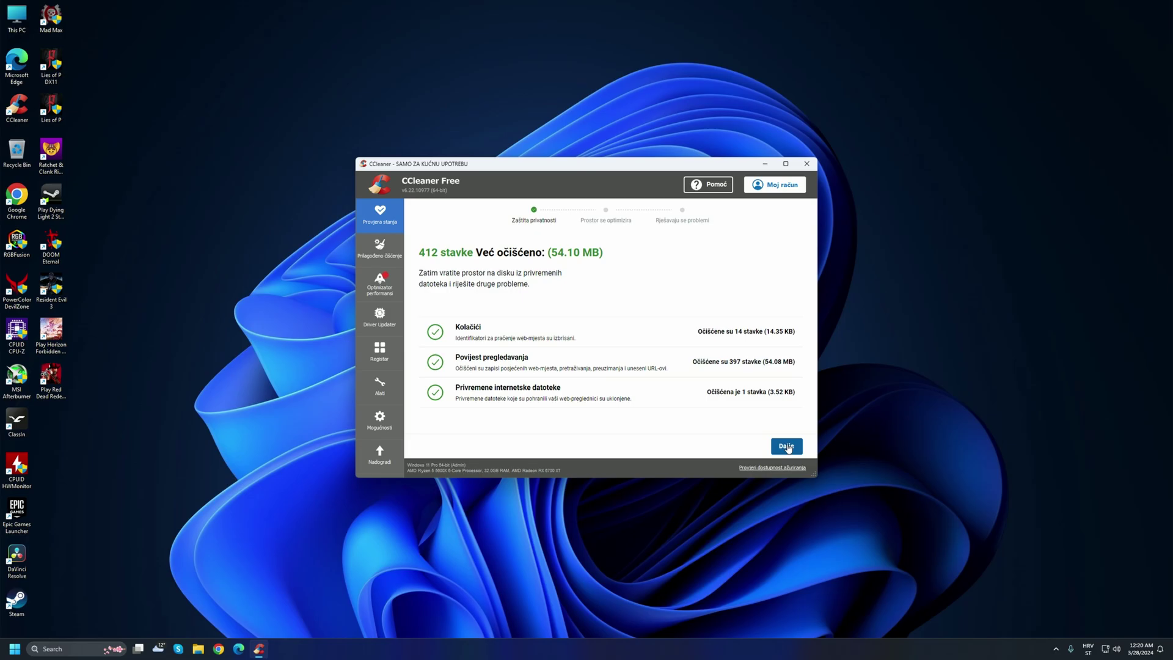
click(787, 447)
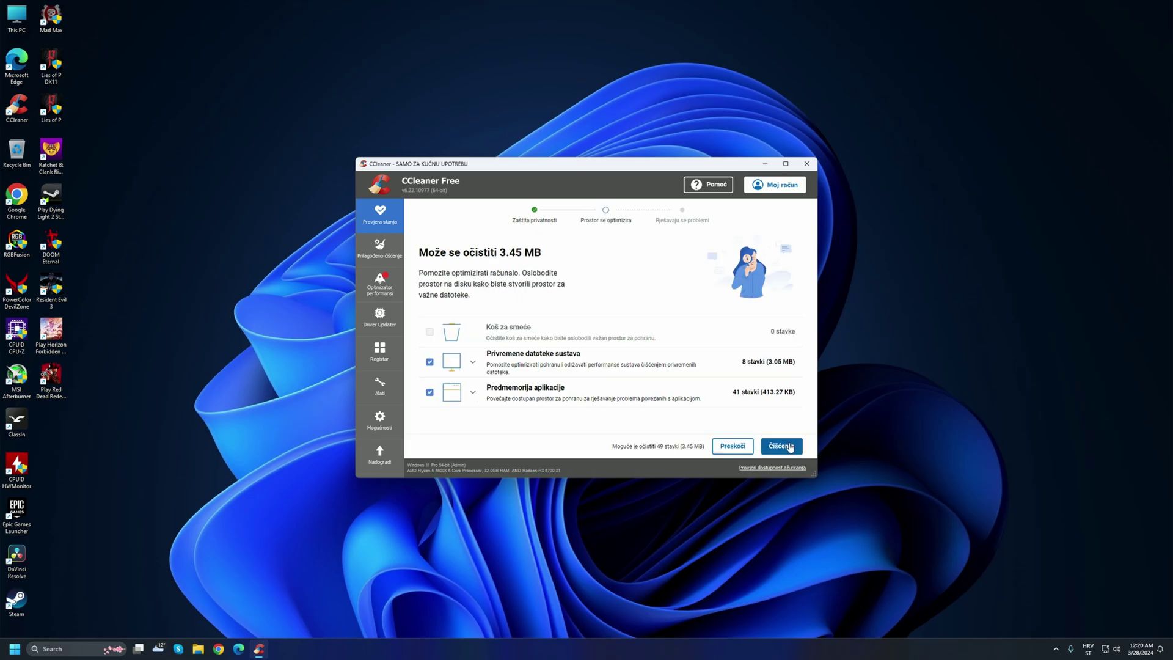
click(788, 446)
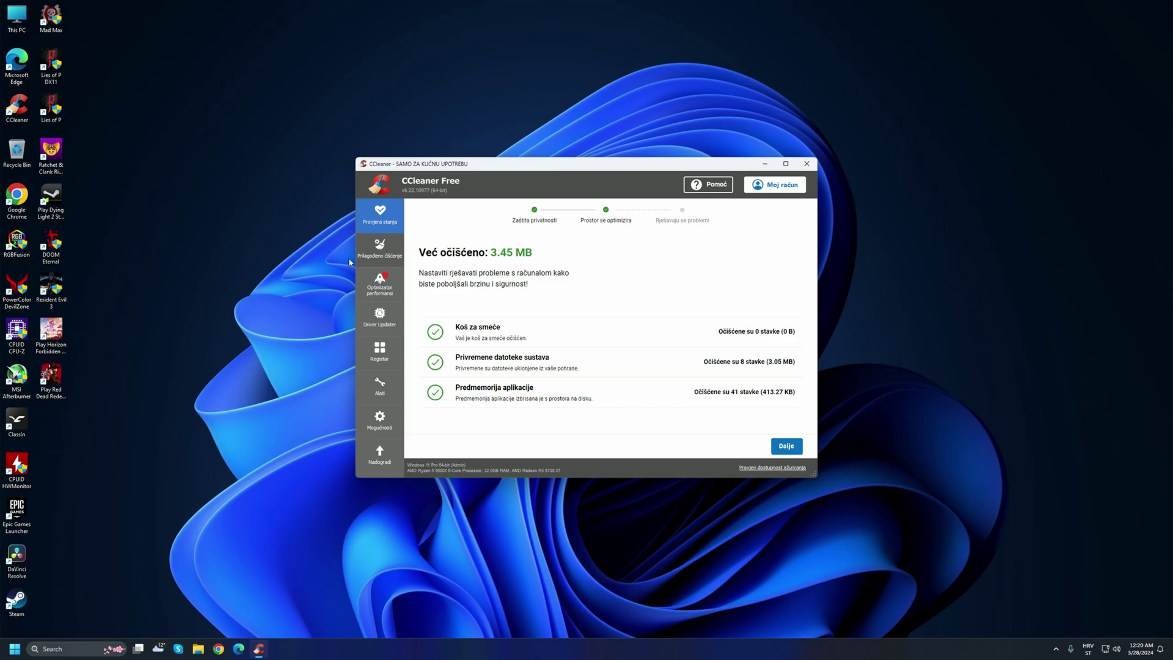
Step: Analyze the system with CCleaner's custom cleaning (Prilagođeno čišćenje), run the cleaner three times and close CCleaner
click(386, 259)
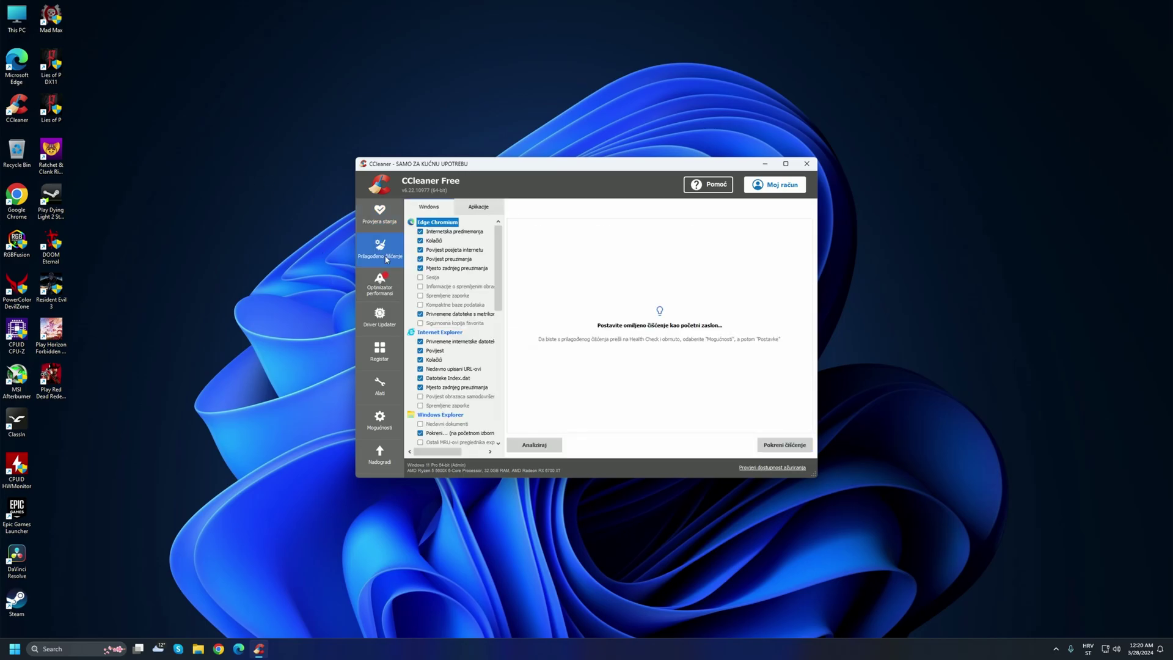
click(540, 446)
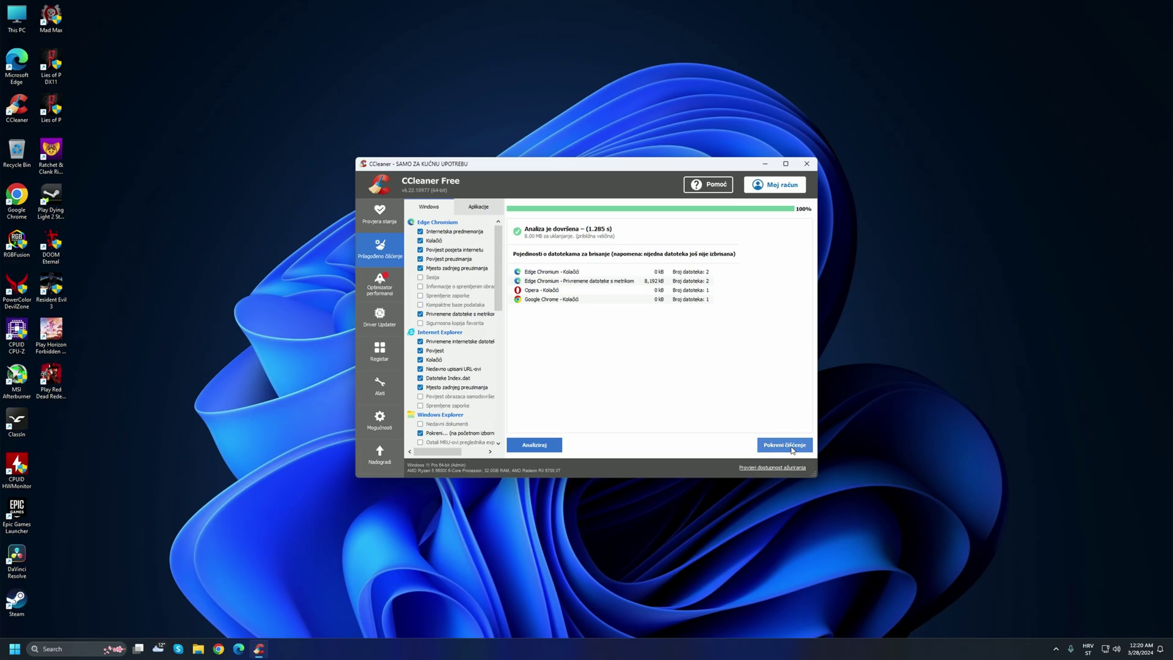
click(793, 448)
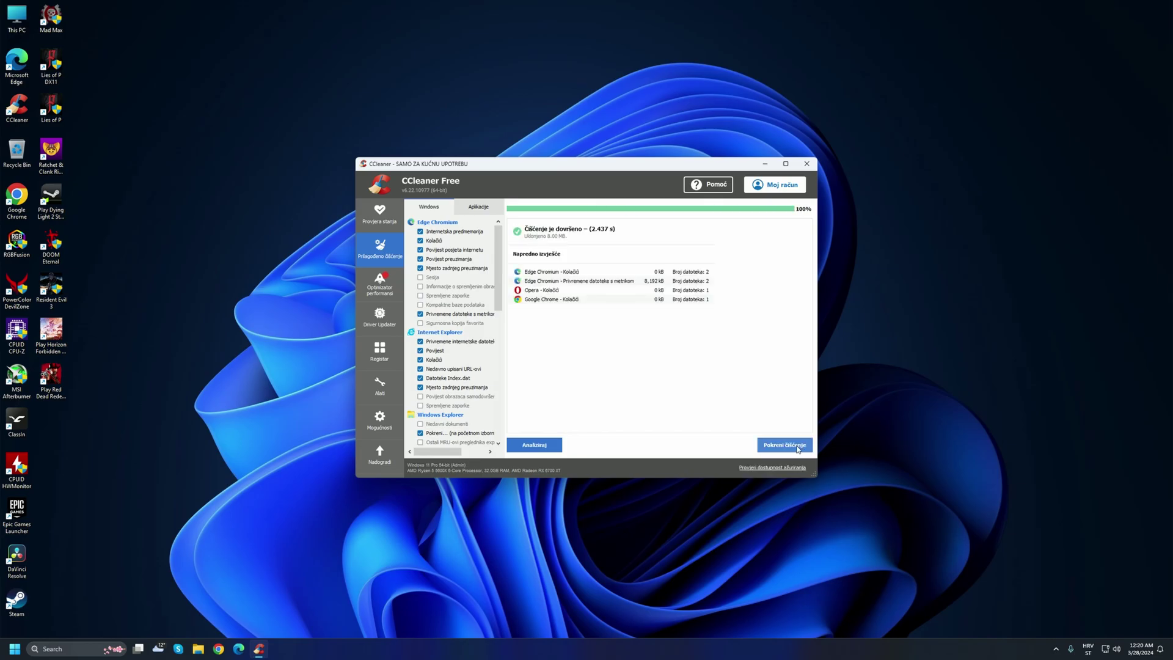
click(797, 447)
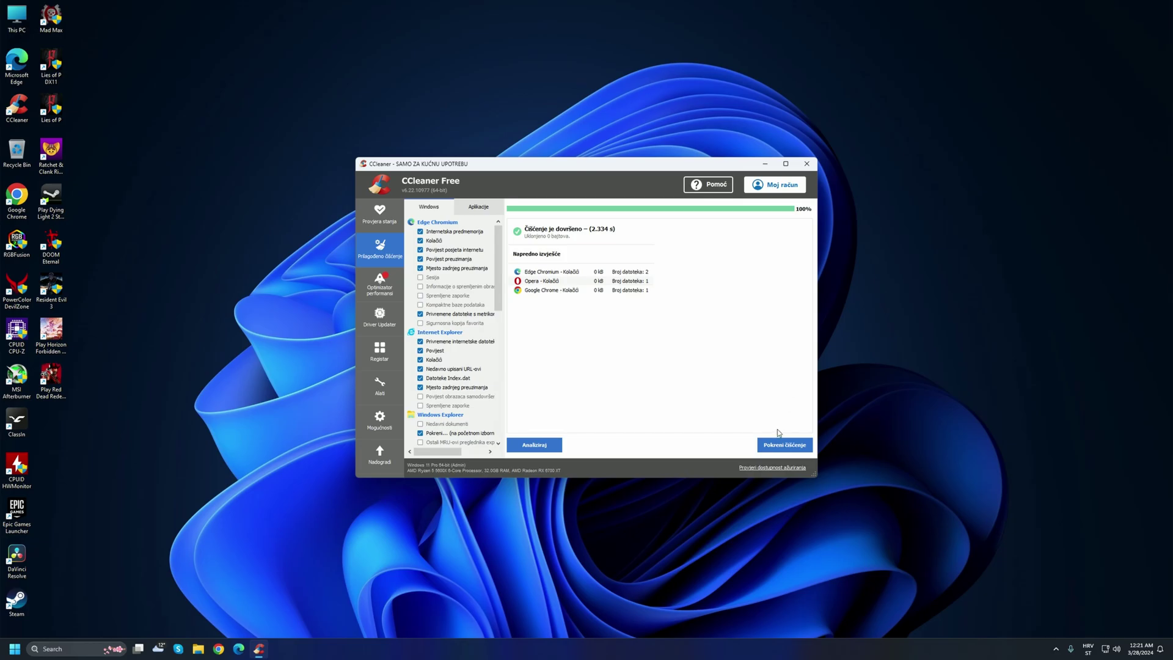
click(785, 448)
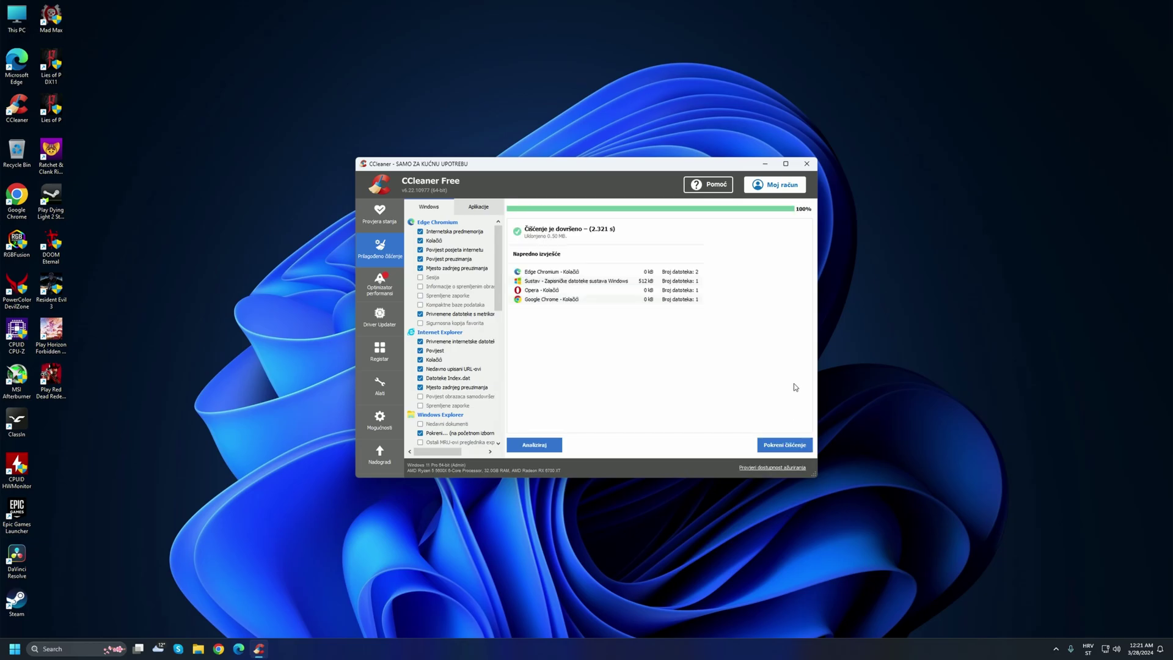
click(813, 167)
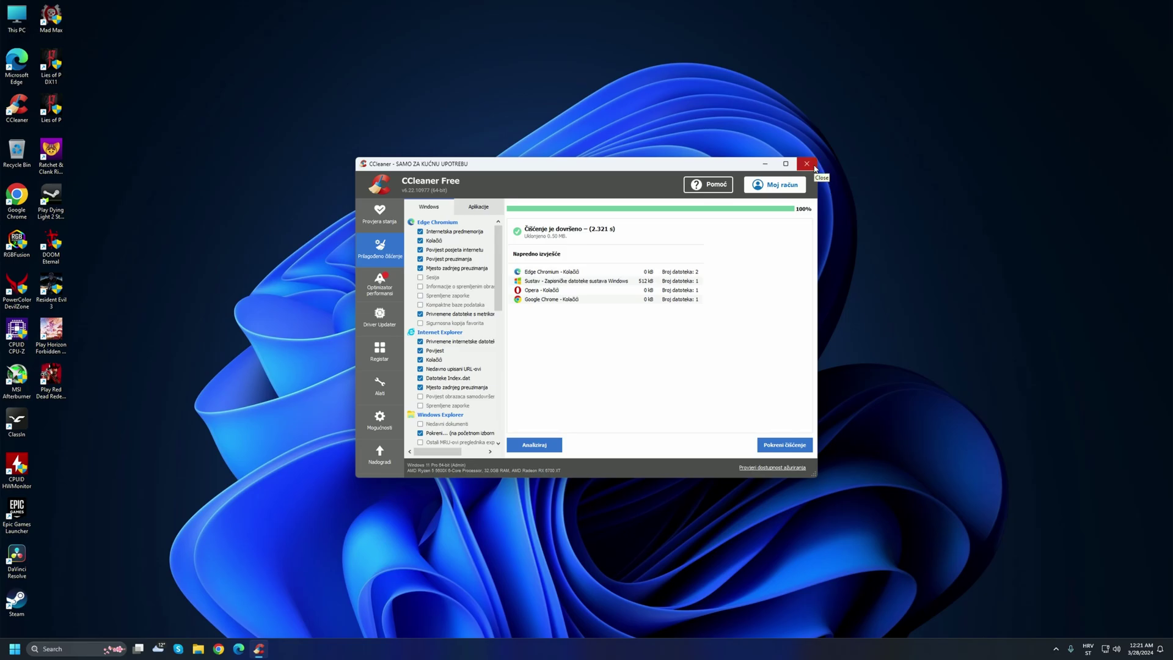